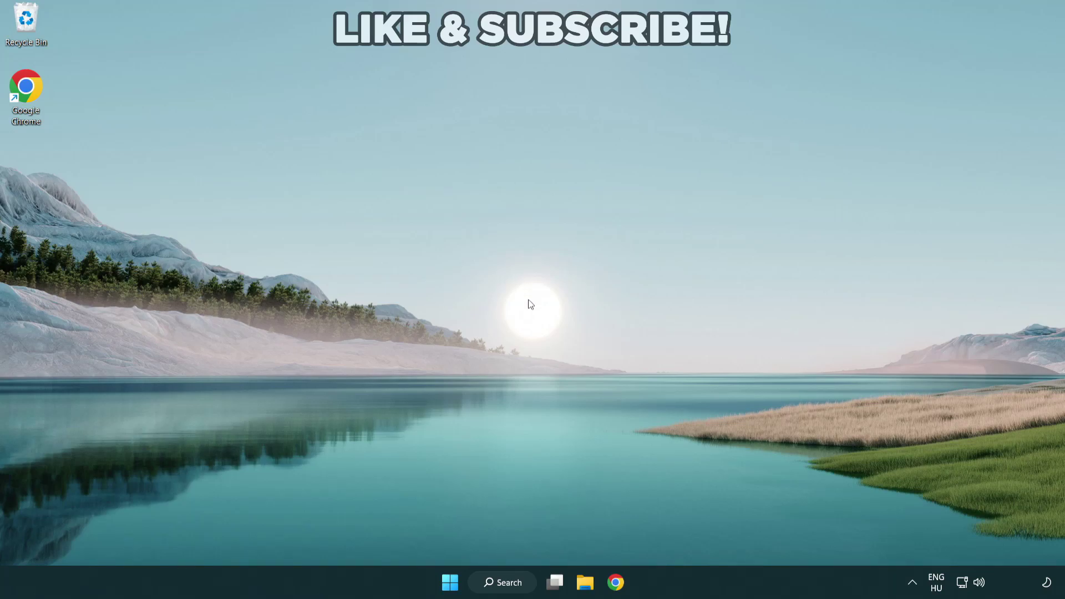
Open Windows Search to look up Device Manager.
left_click(496, 587)
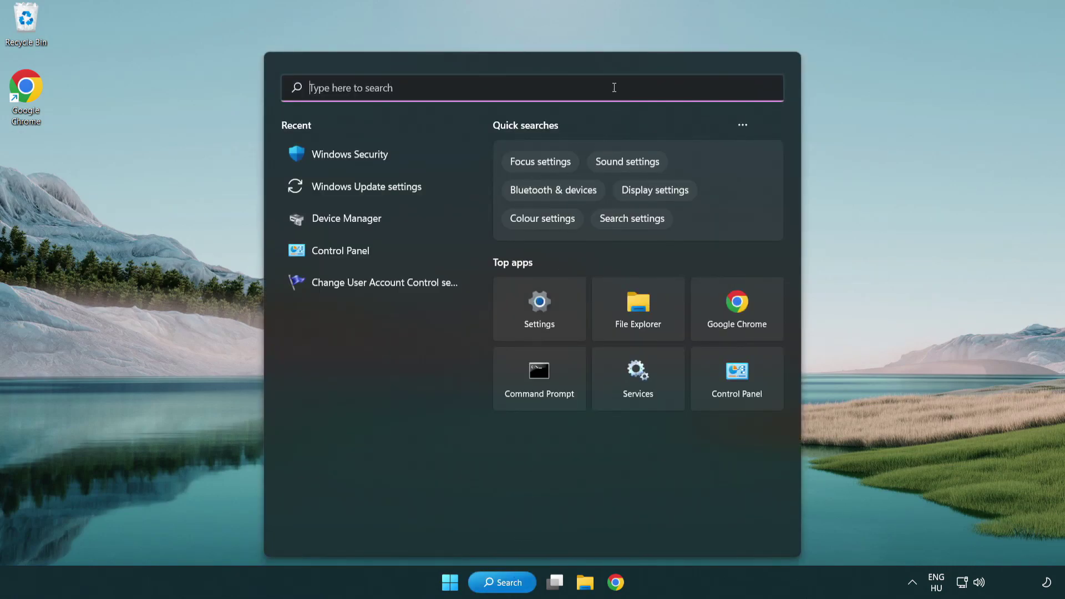
type("devic")
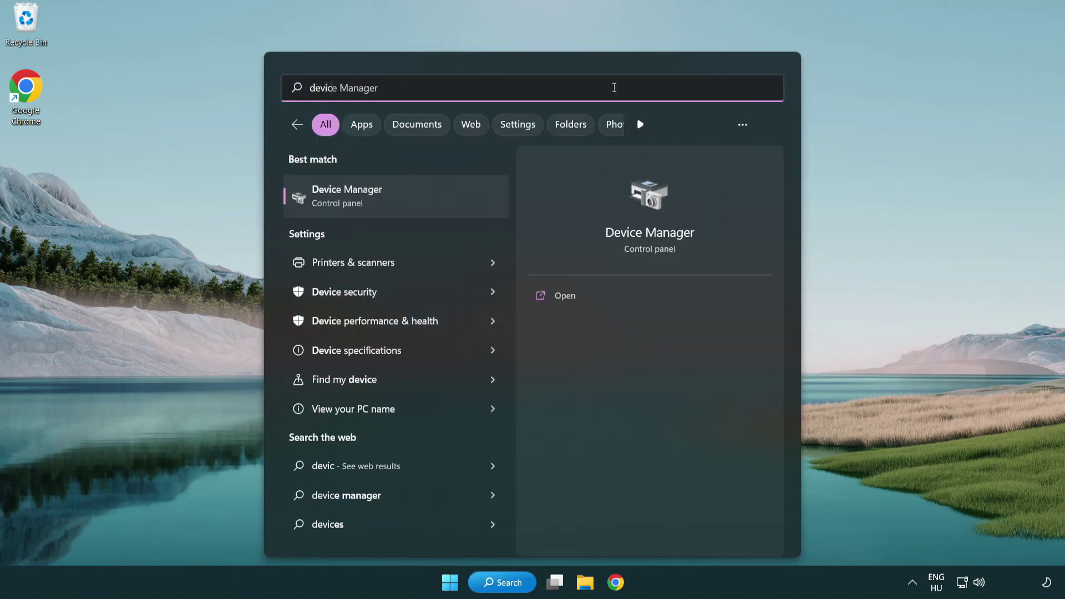
type("e manager")
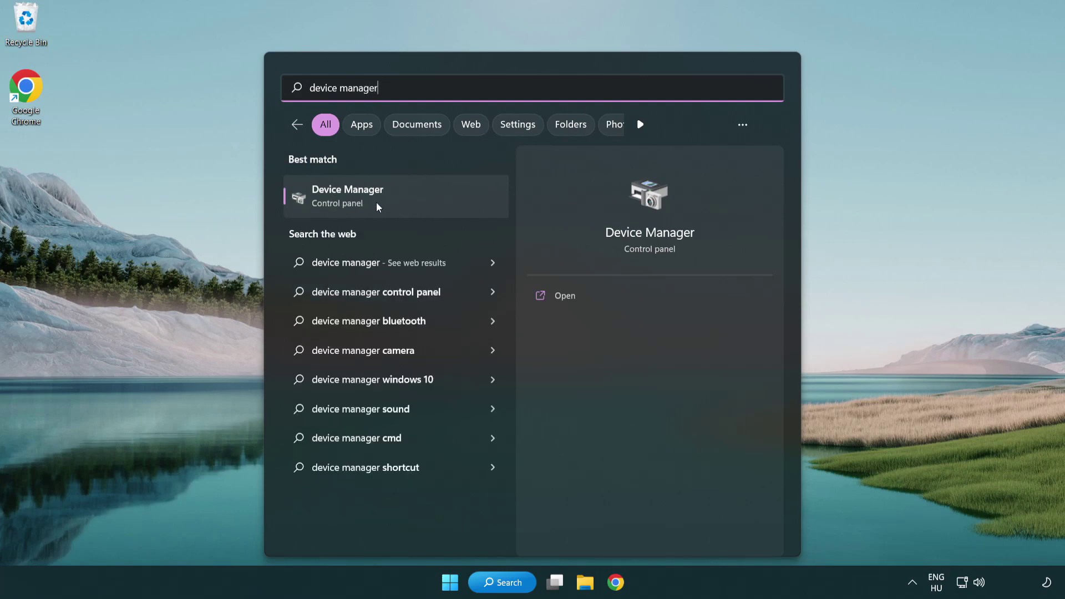
Launch Device Manager, expand Display adapters and start a driver update for VMware SVGA 3D.
left_click(426, 200)
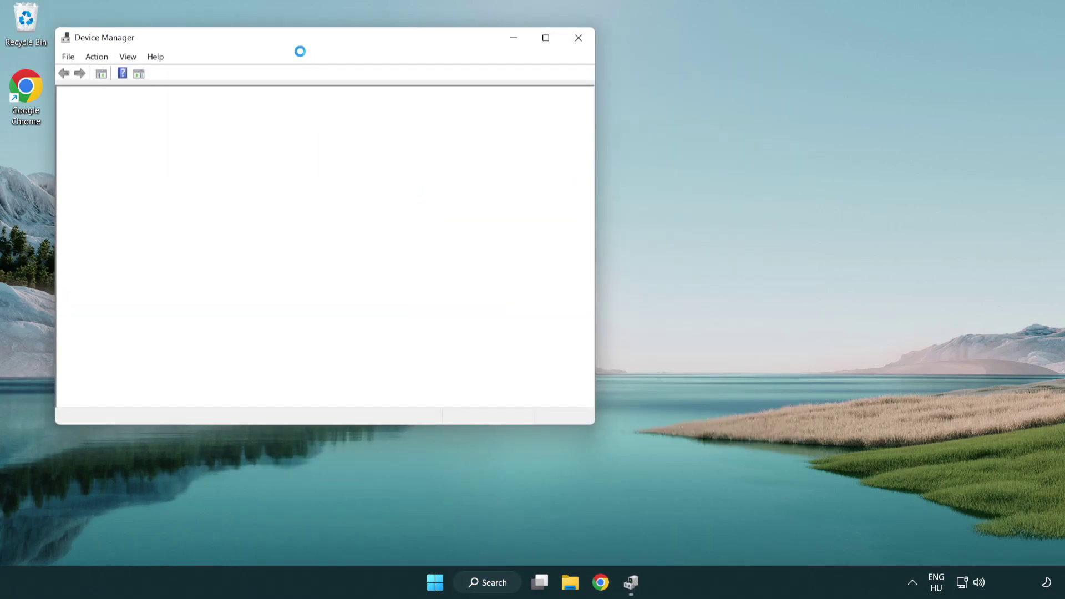
left_click_drag(291, 42, 468, 107)
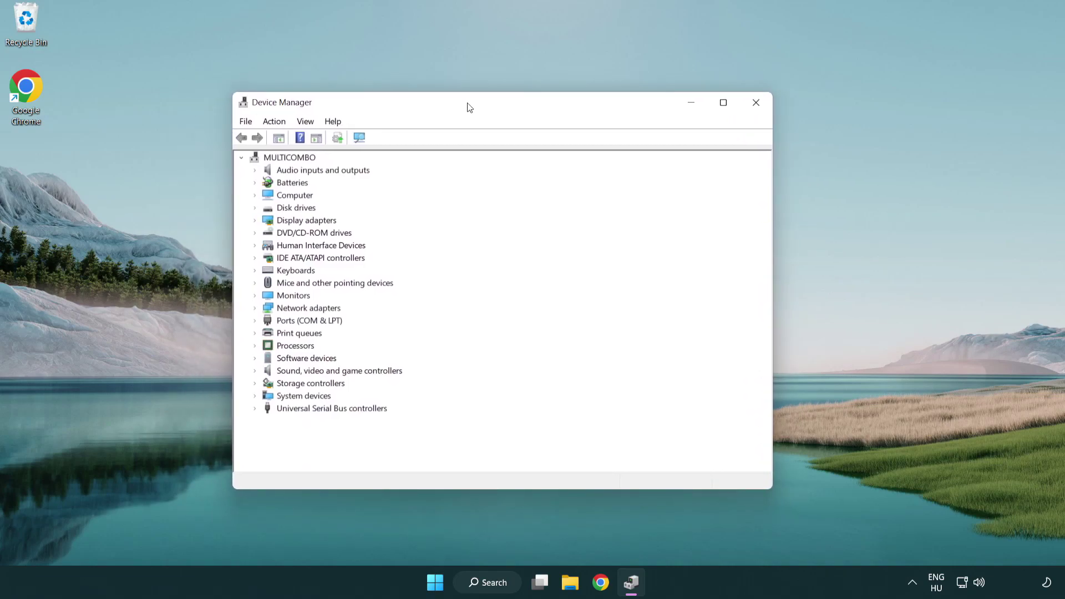
left_click(263, 222)
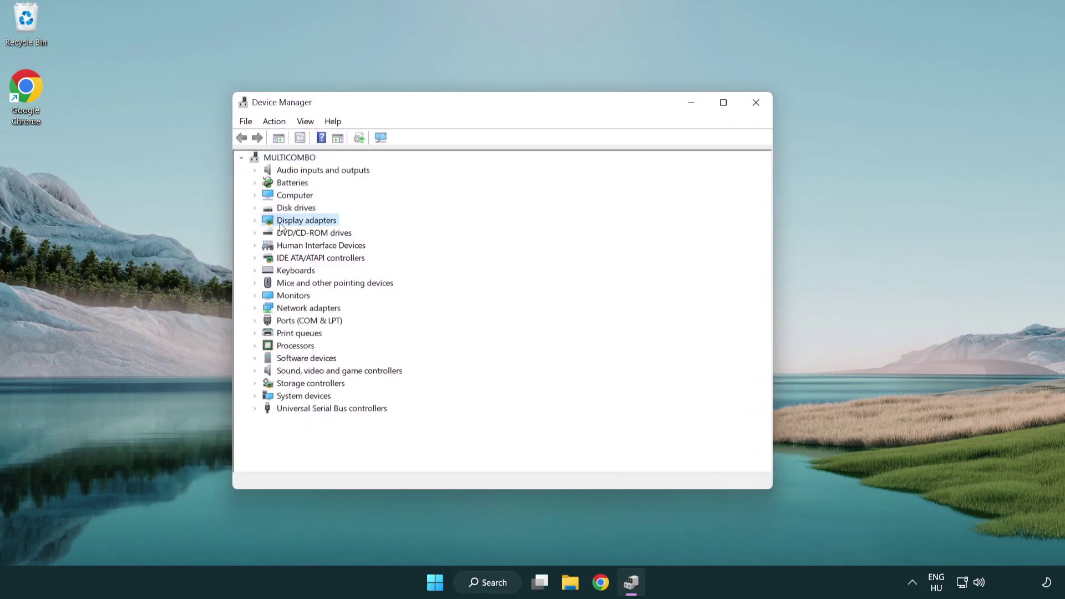
left_click(255, 222)
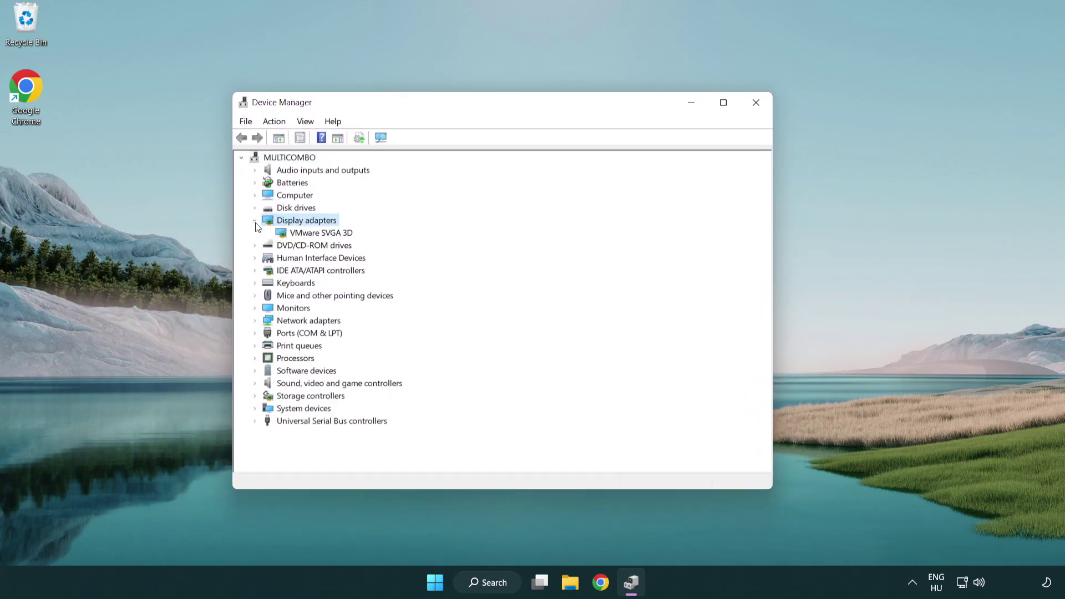
left_click(315, 236)
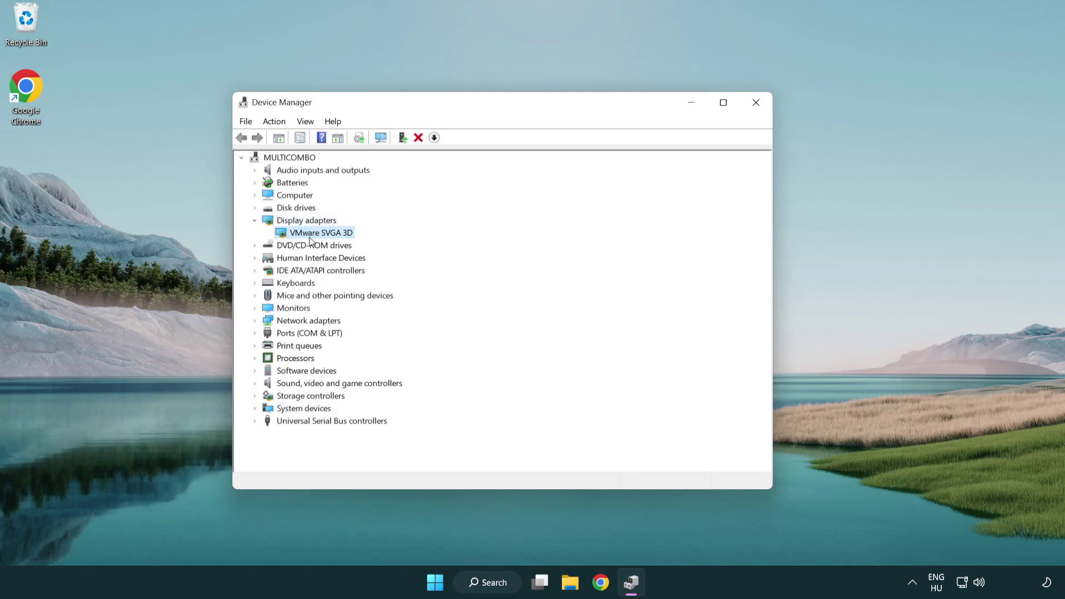
right_click(317, 240)
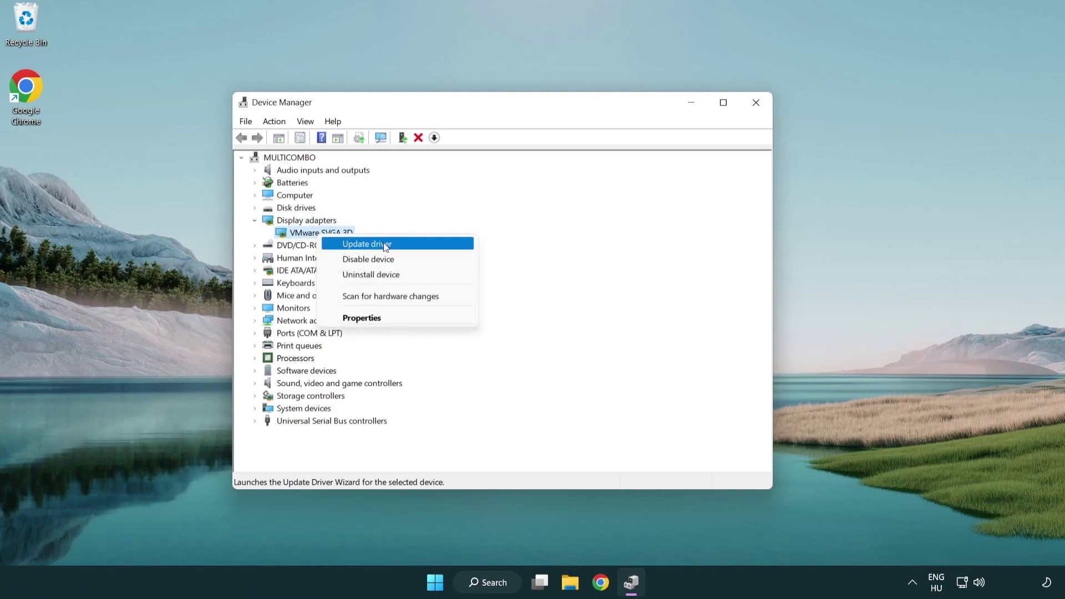
left_click(418, 242)
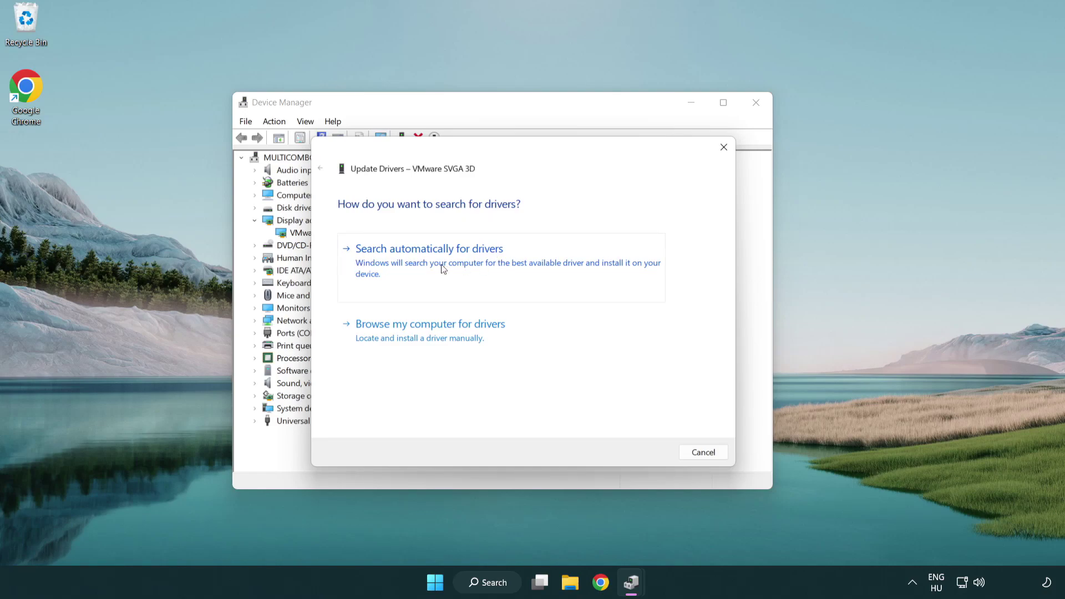
Search automatically for a VMware SVGA 3D driver, dismiss the already-best result, and close Device Manager.
left_click(469, 258)
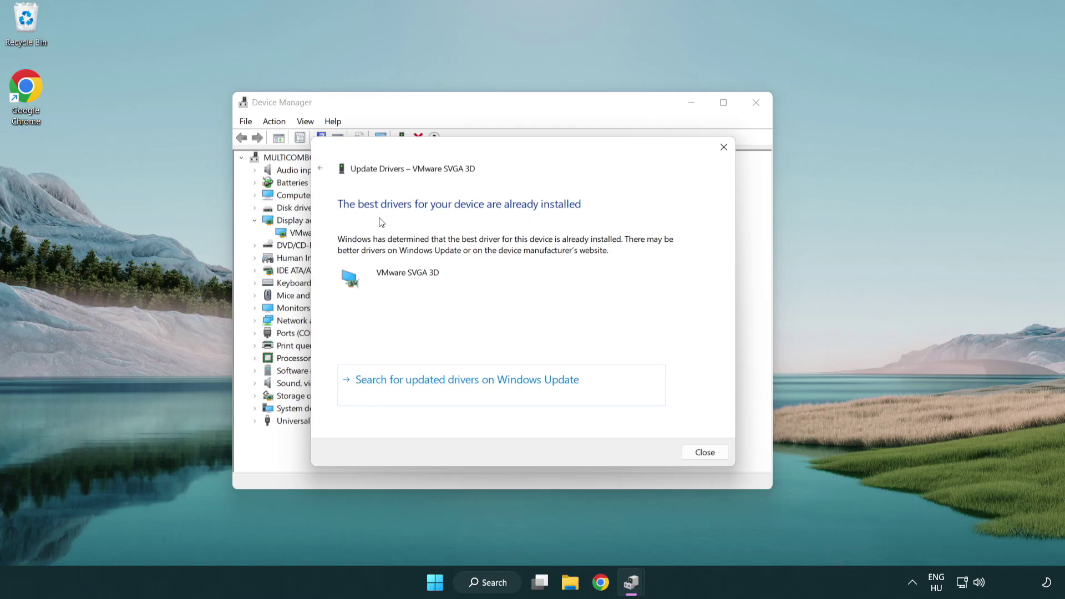
left_click(705, 453)
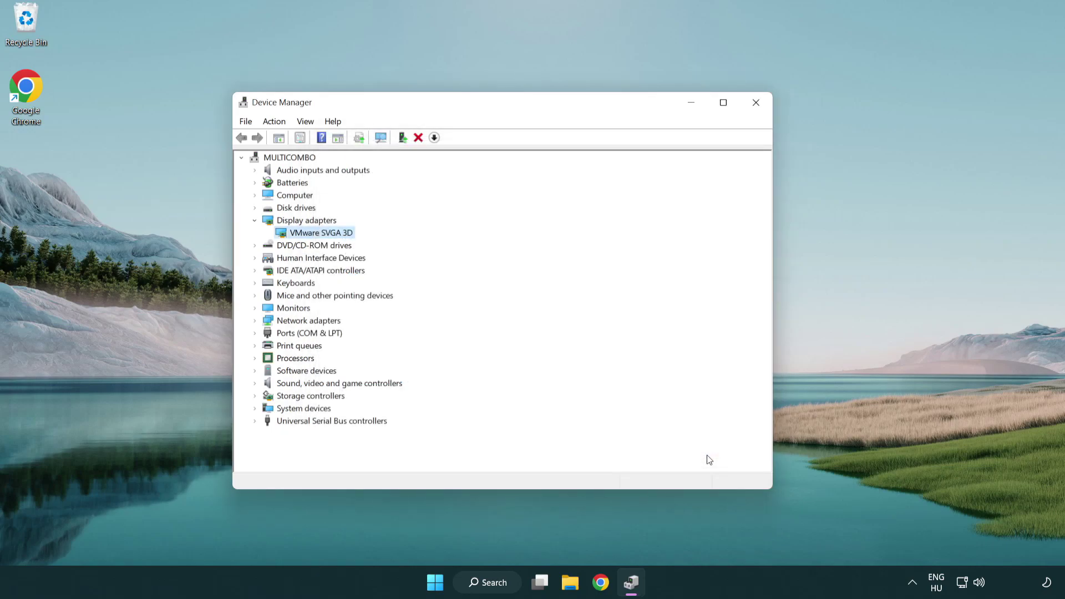
left_click(759, 103)
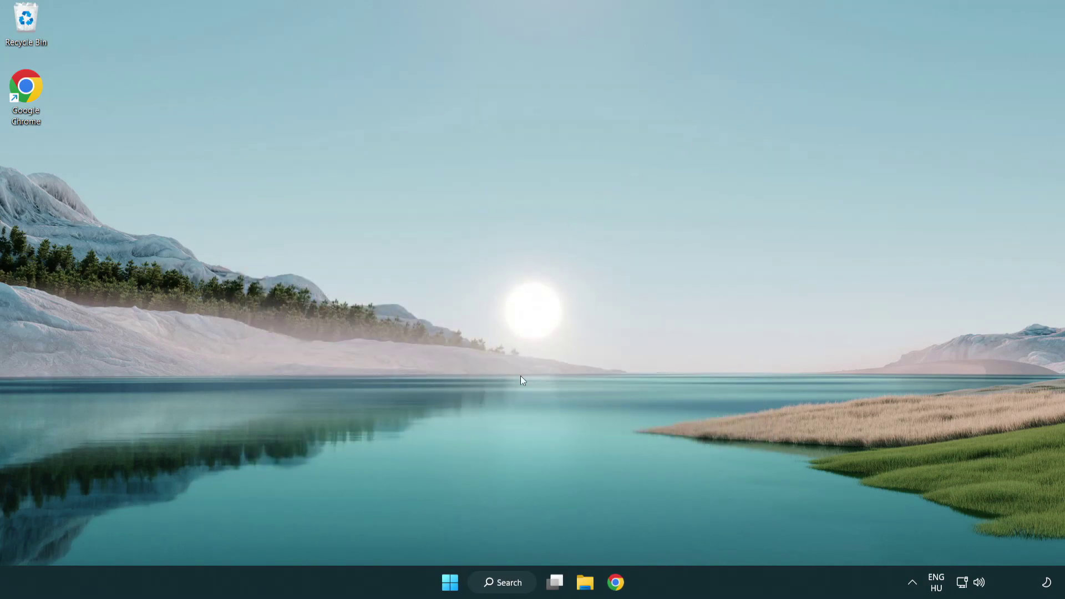
Search for 'update' and open Windows Update settings.
left_click(514, 584)
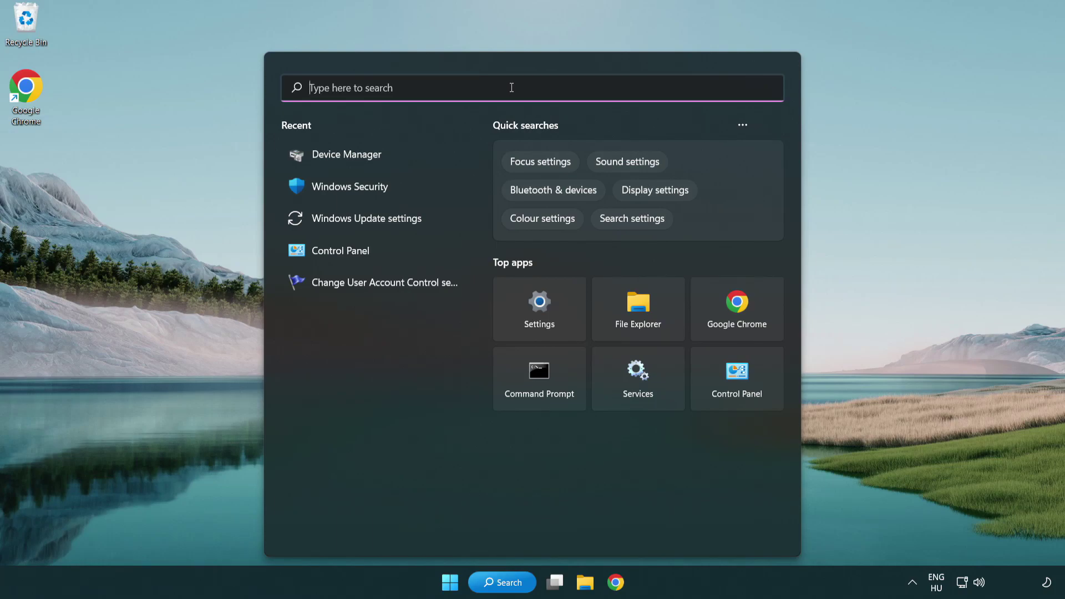
type("update")
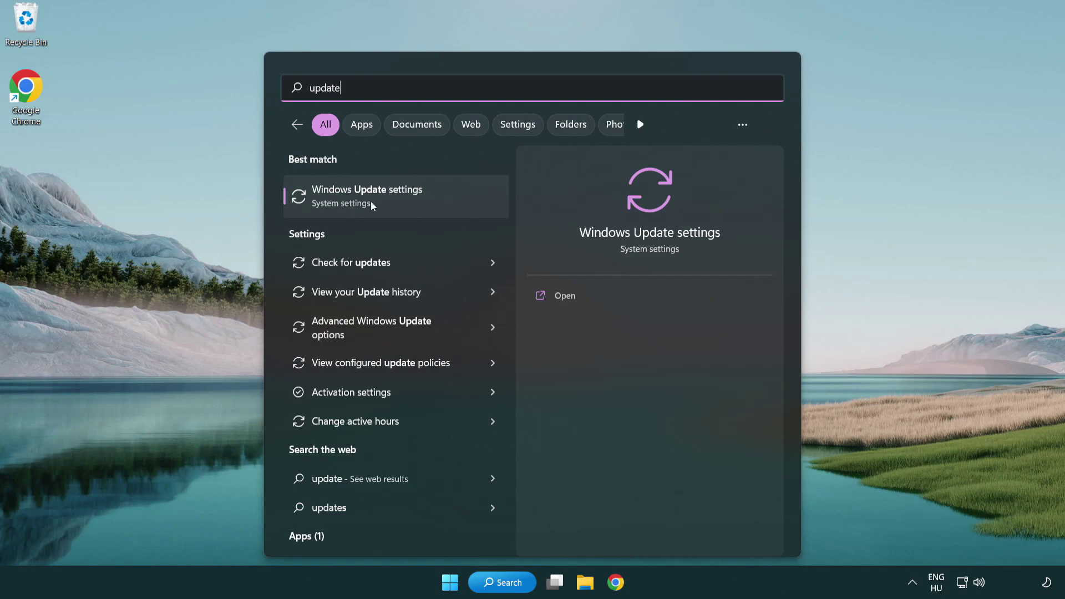
left_click(414, 200)
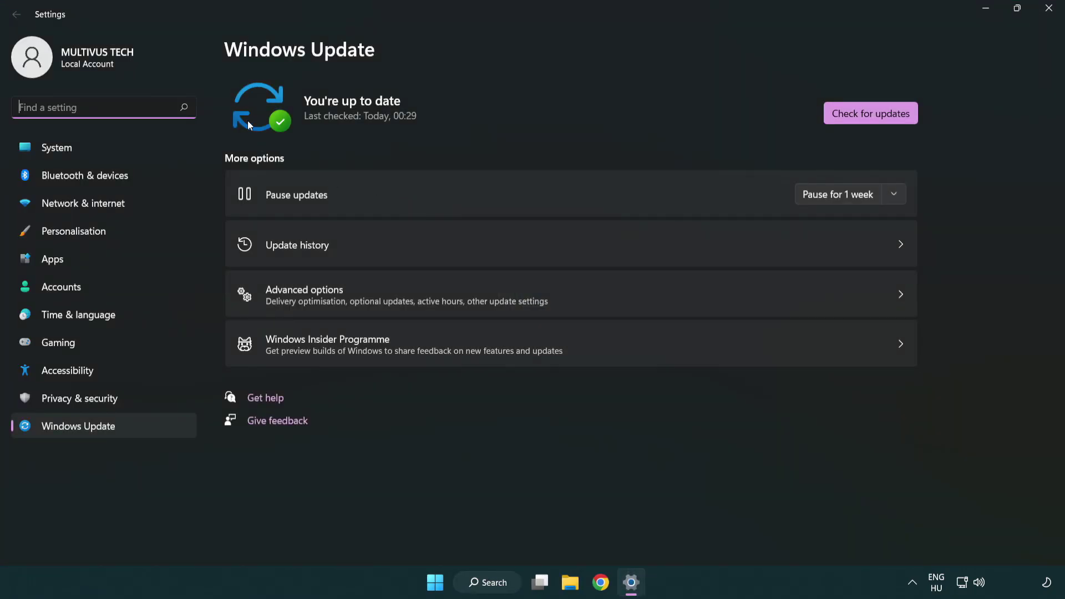
Check for updates, confirm the PC is up to date, and close Settings.
left_click(896, 119)
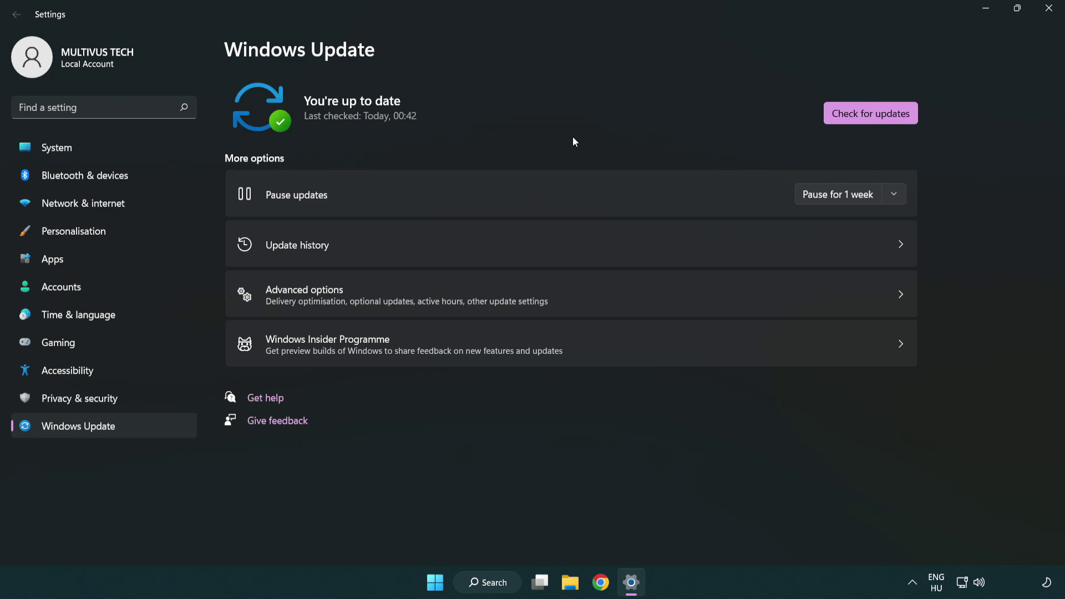
left_click(1048, 8)
left_click(87, 96)
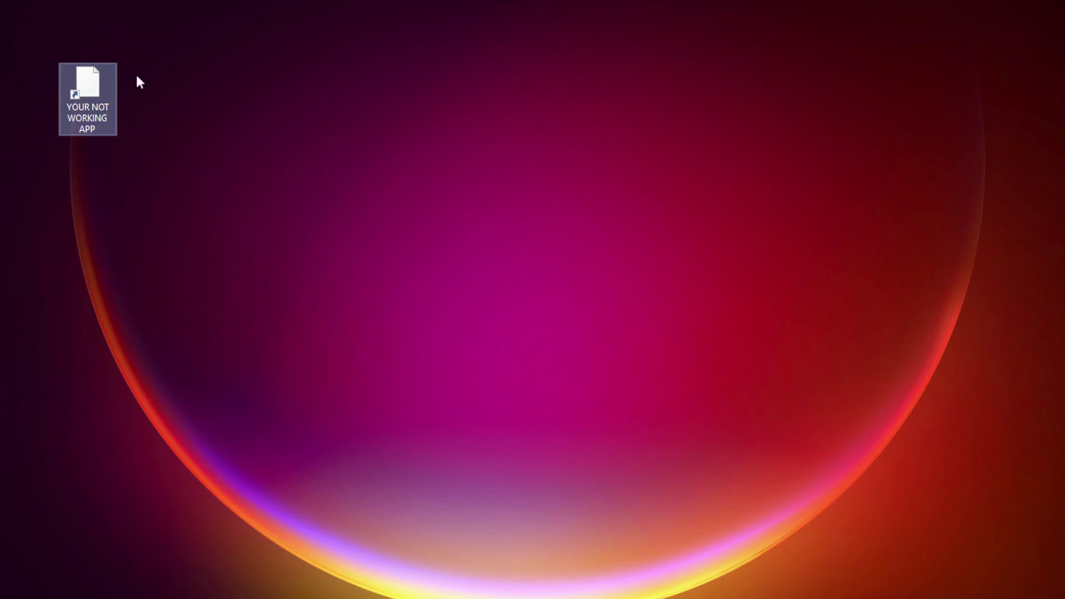
Open the YOUR NOT WORKING APP shortcut's Properties and centre the dialog.
right_click(86, 78)
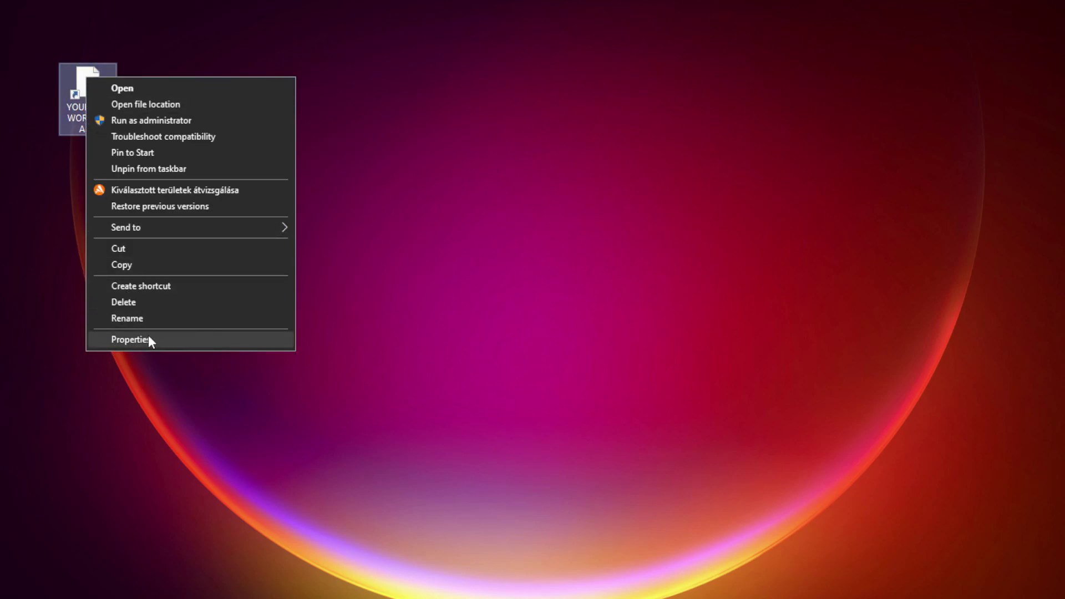
left_click(214, 339)
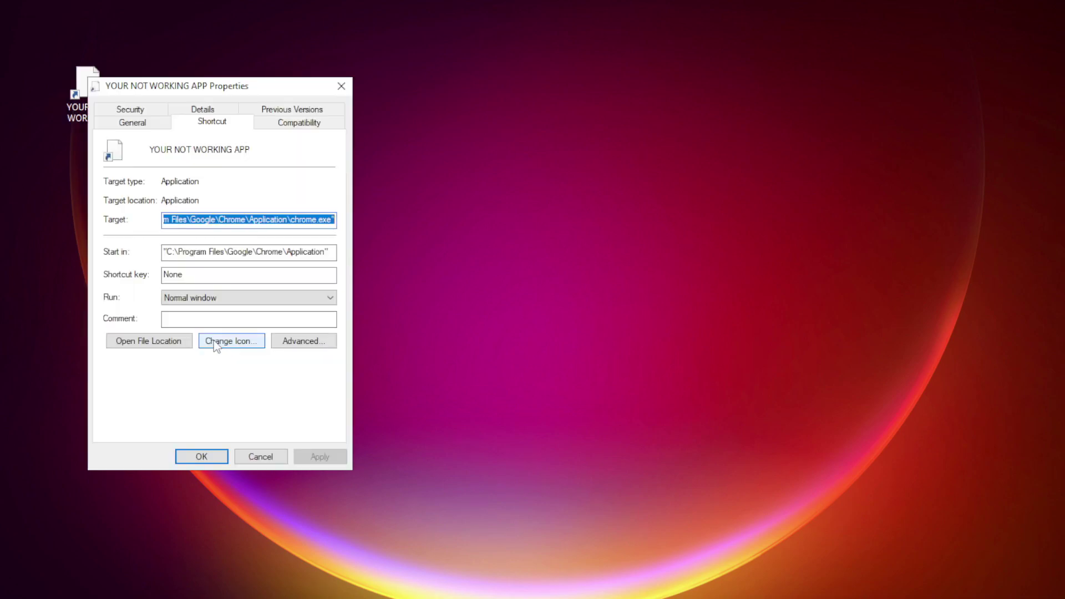
mouse_move(238, 84)
left_mouse_down()
mouse_move(439, 85)
mouse_move(541, 117)
left_mouse_up()
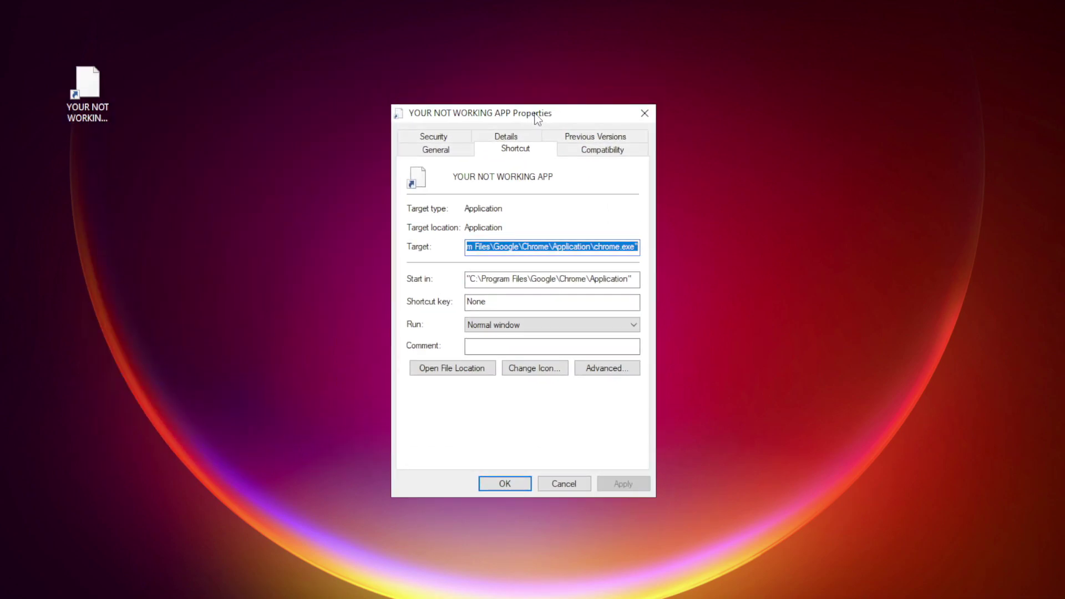
Set Windows 8 compatibility mode, fullscreen optimizations off and run as administrator, then save.
left_click(623, 156)
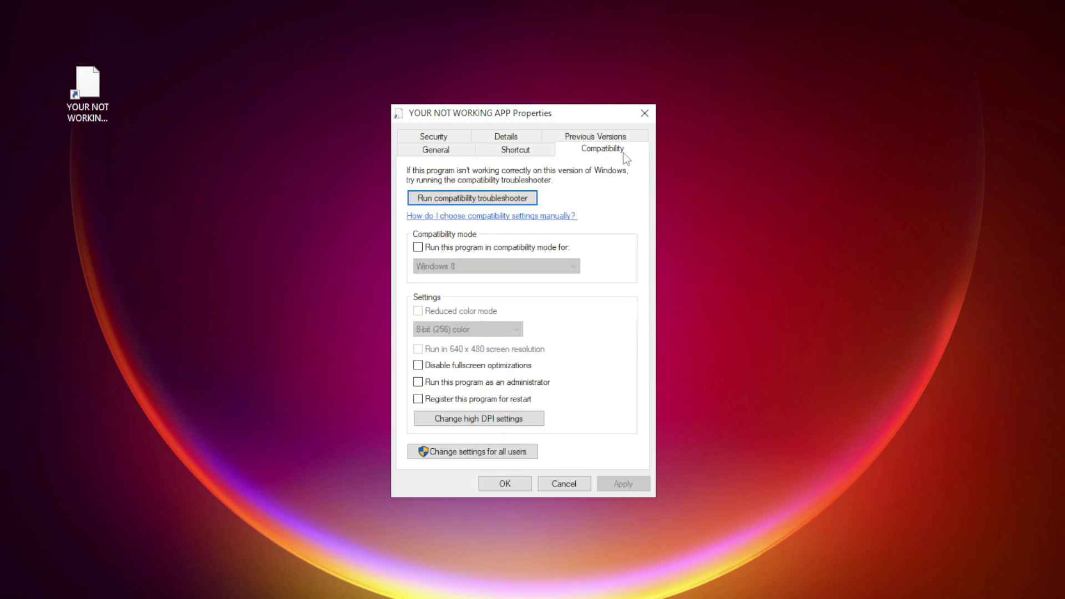
left_click(432, 254)
left_click(475, 267)
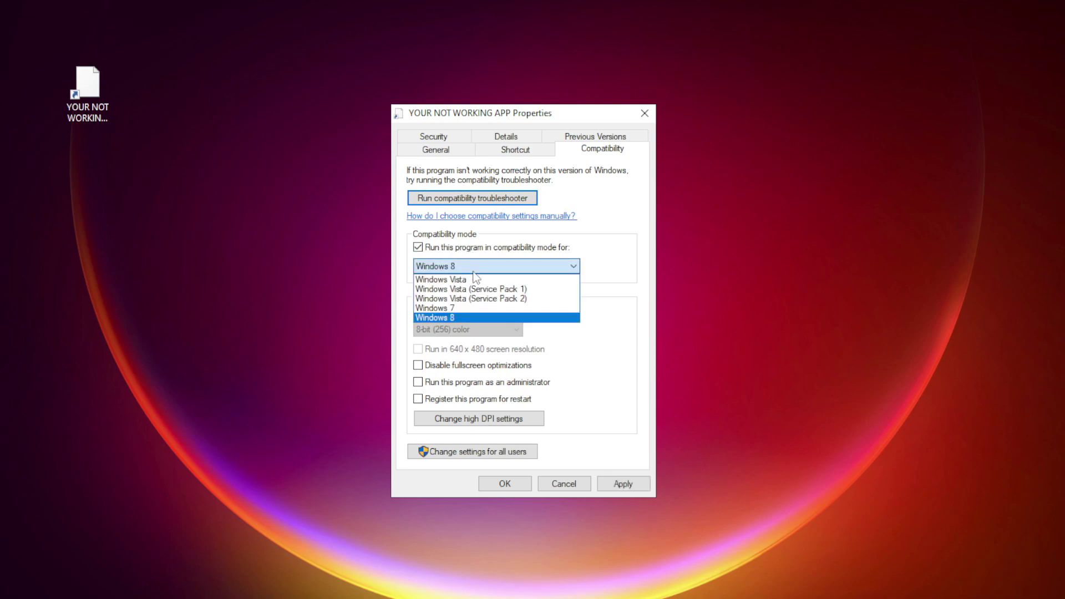
left_click(467, 320)
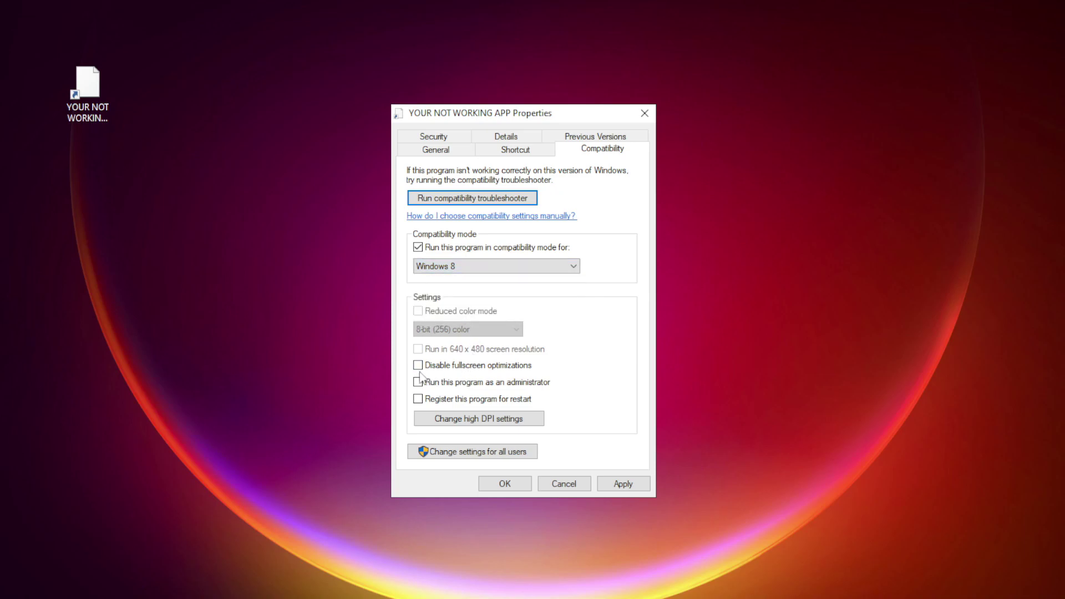
left_click(466, 369)
left_click(451, 387)
left_click(624, 484)
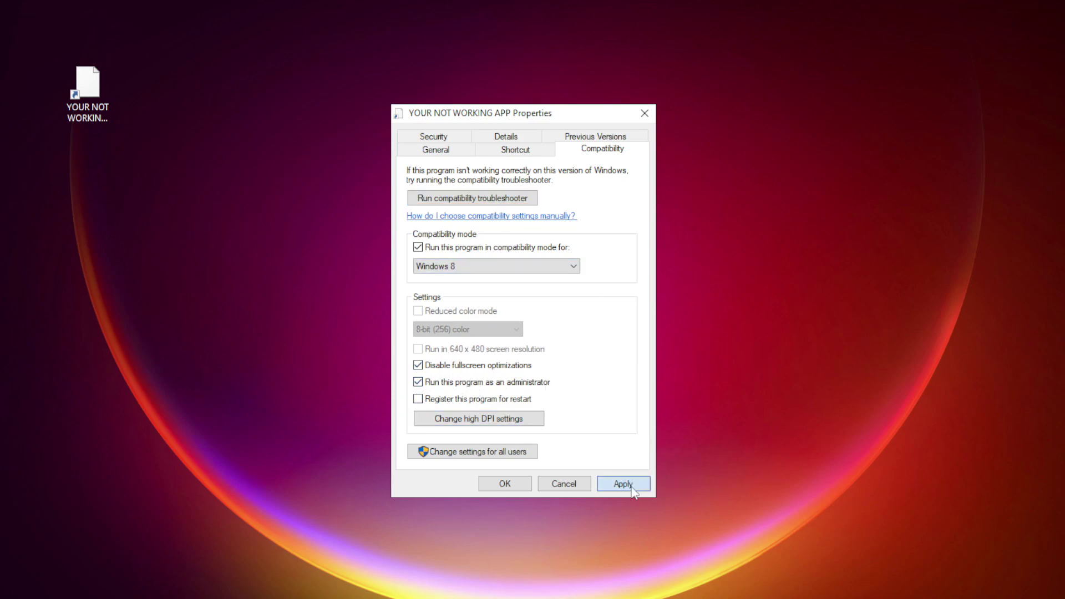
left_click(506, 484)
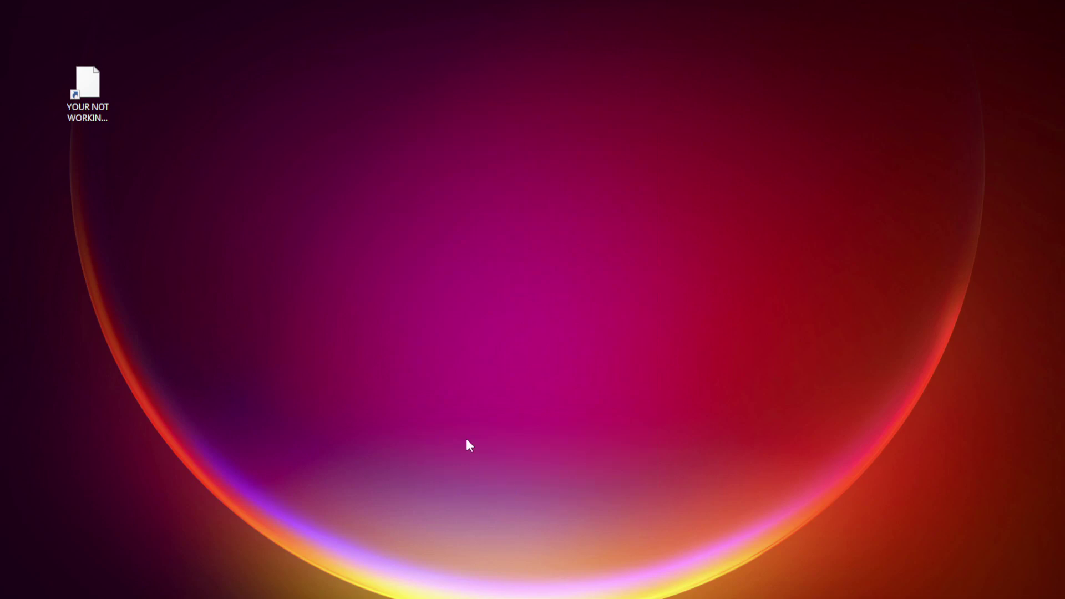
left_click(81, 97)
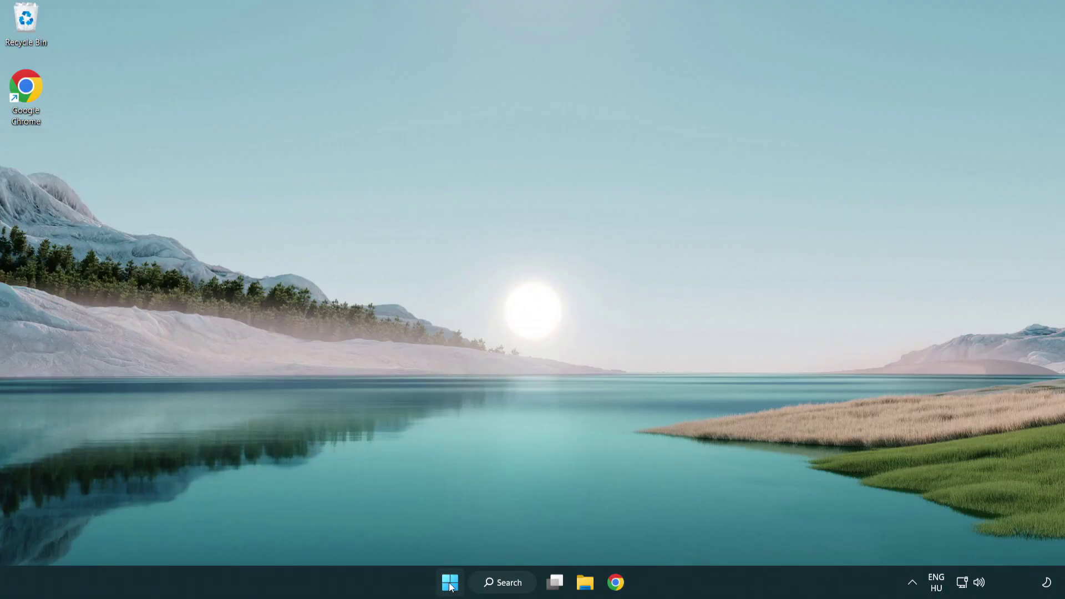
Open Task Manager on the Startup apps list.
right_click(449, 586)
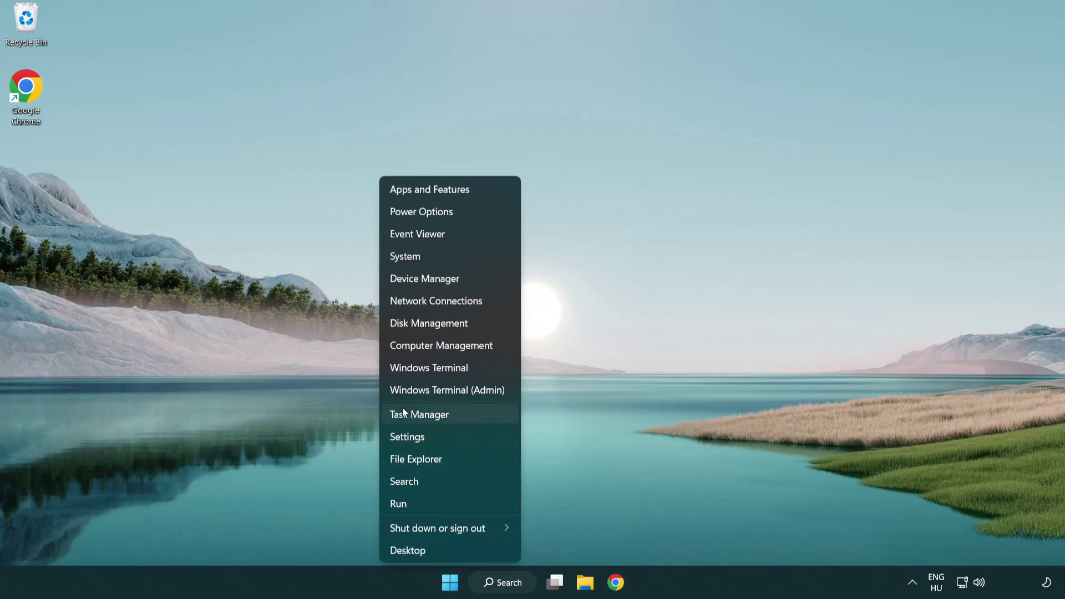
left_click(471, 420)
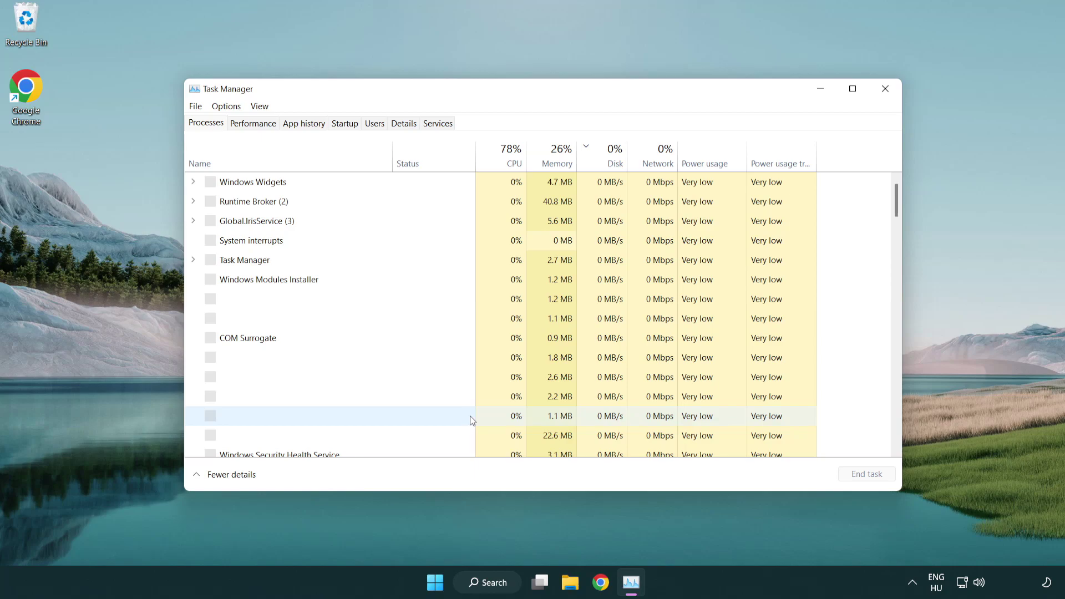
left_click(345, 125)
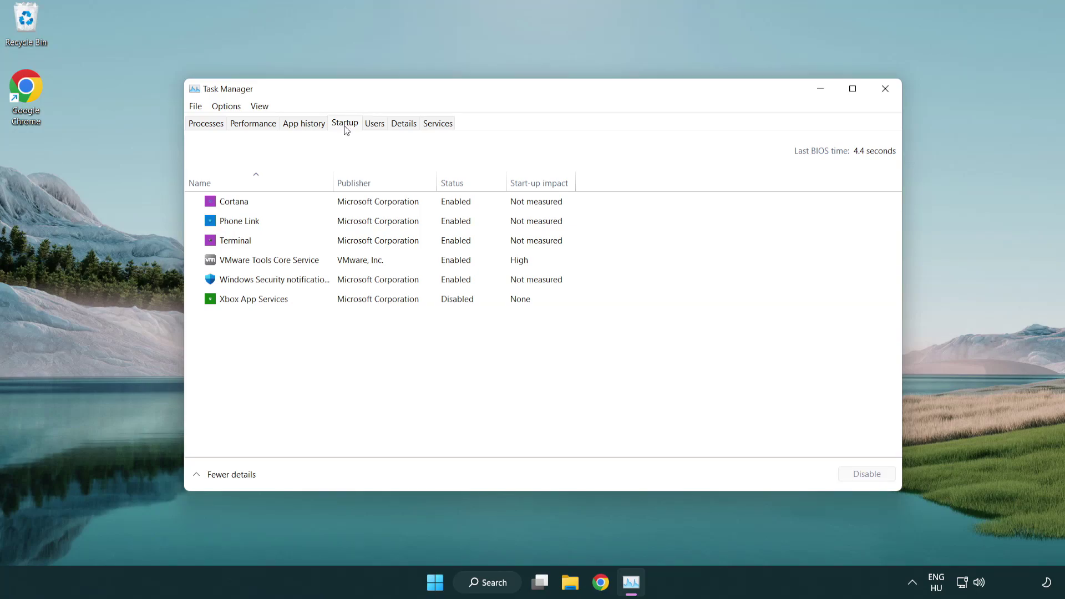
Disable Terminal, Phone Link, Cortana and Windows Security notifications at startup.
left_click(348, 242)
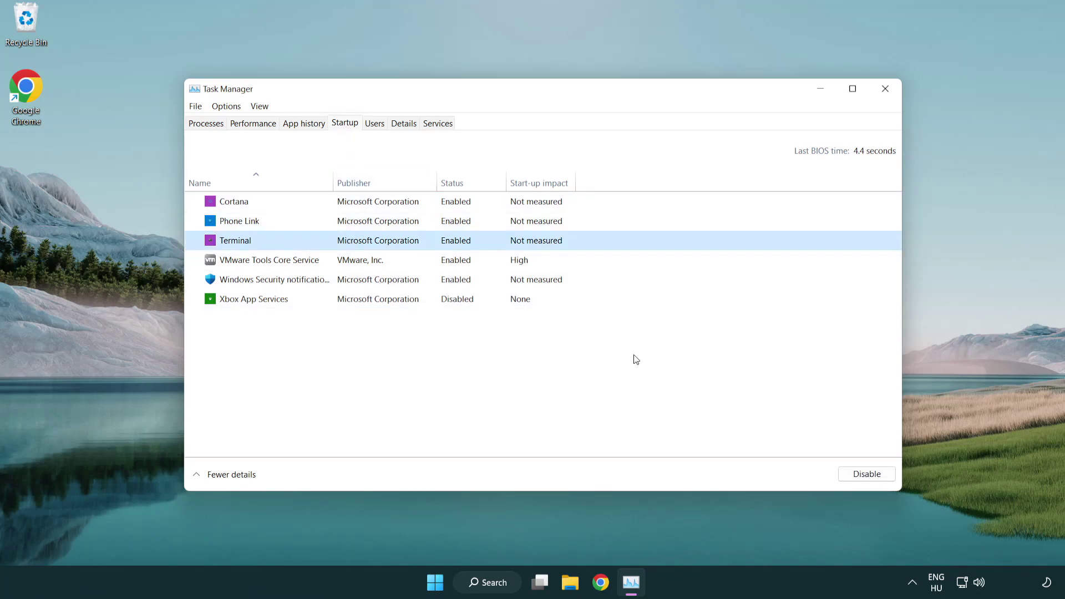
left_click(842, 473)
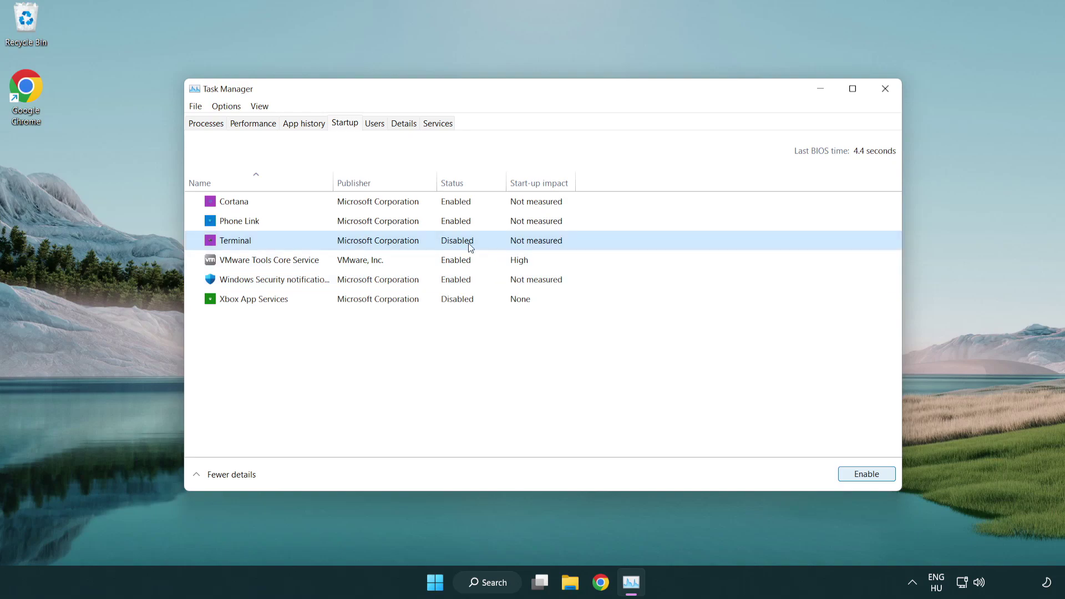
left_click(445, 225)
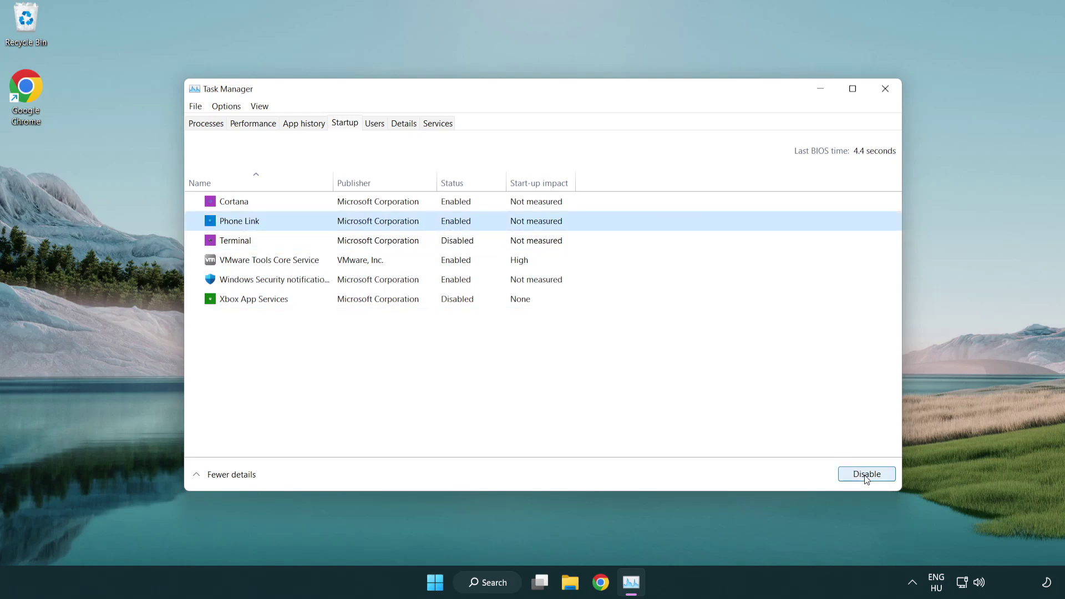
left_click(866, 475)
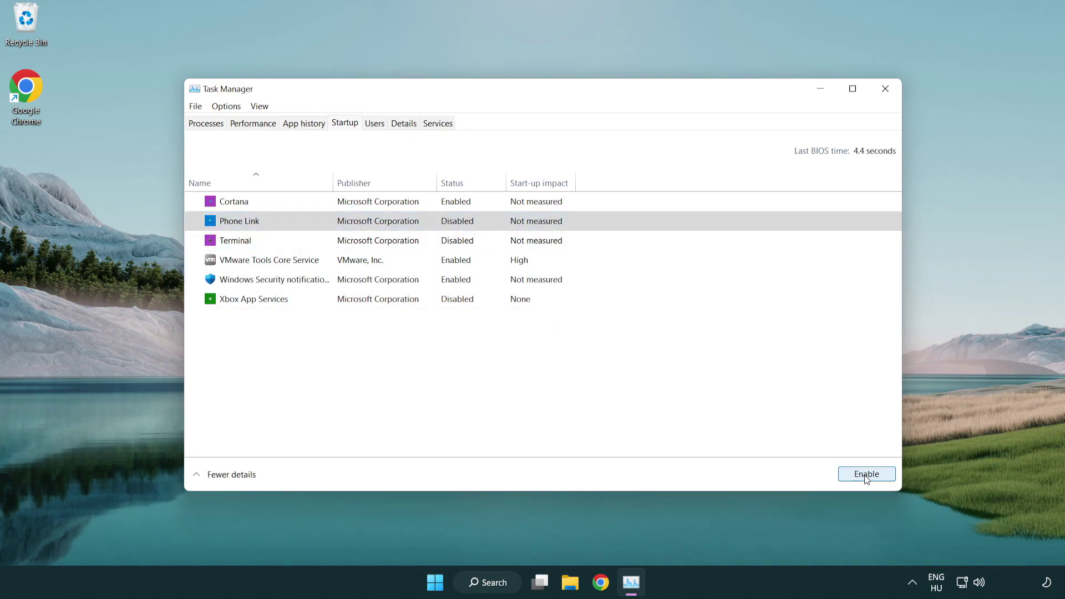
left_click(380, 205)
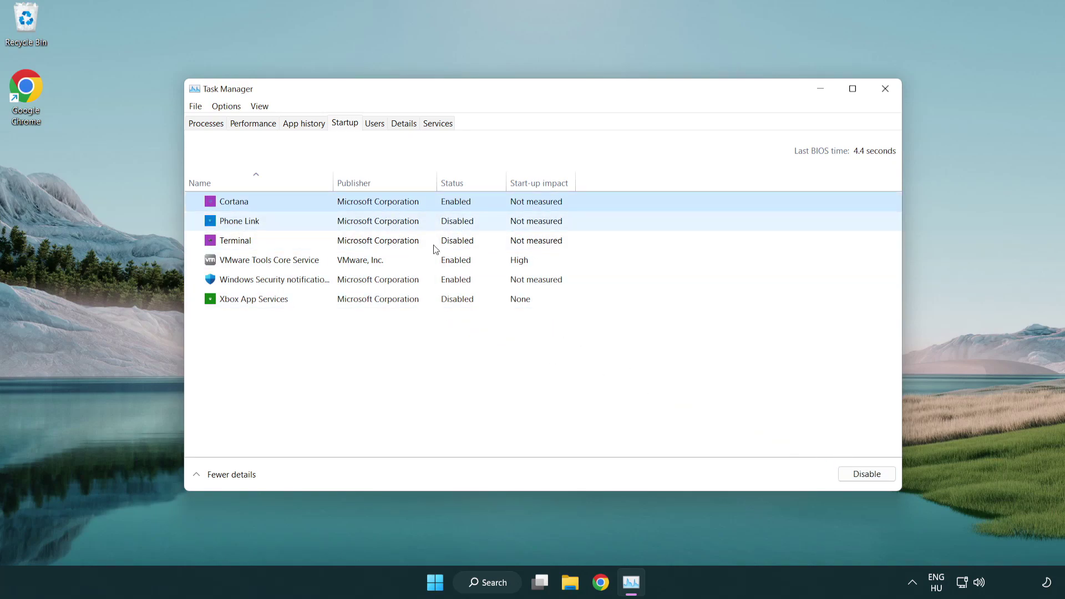
left_click(866, 475)
left_click(508, 284)
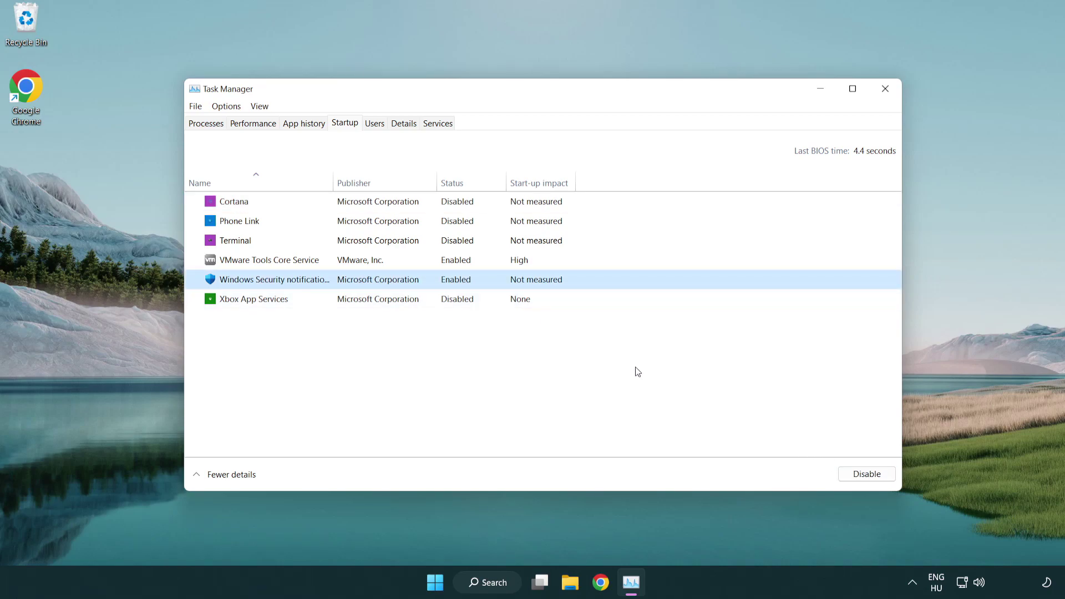
left_click(863, 476)
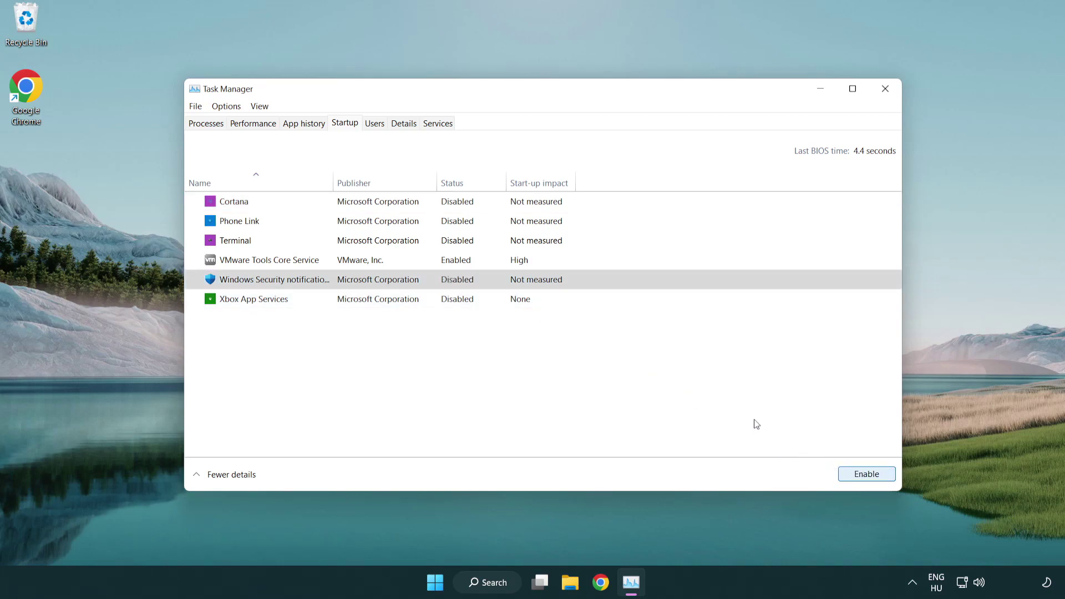
Close Task Manager and download the DirectX End-User Runtime Web Installer in Chrome.
left_click(886, 89)
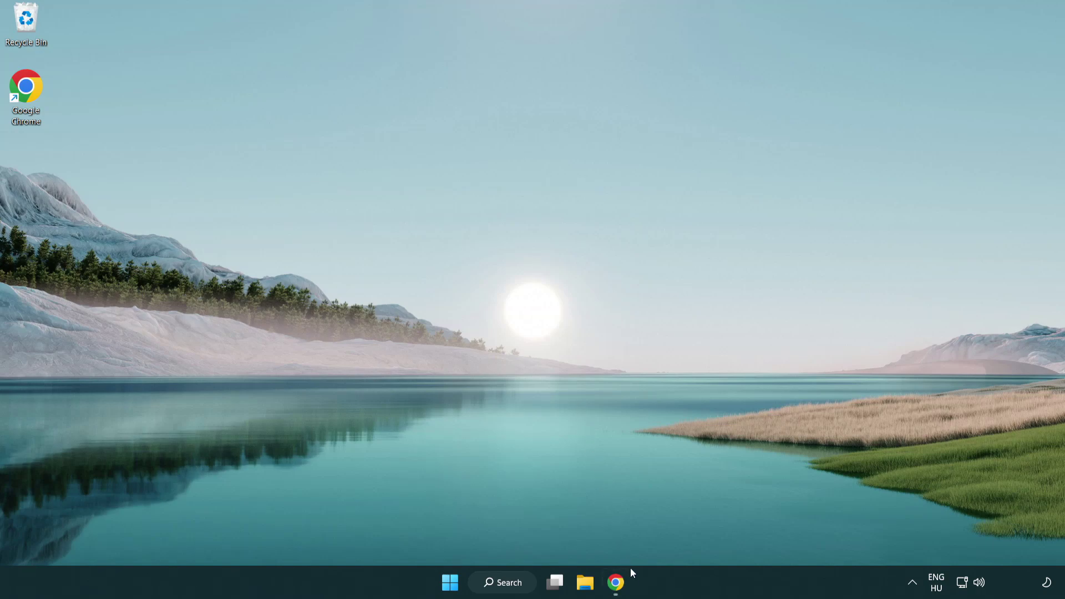
left_click(617, 581)
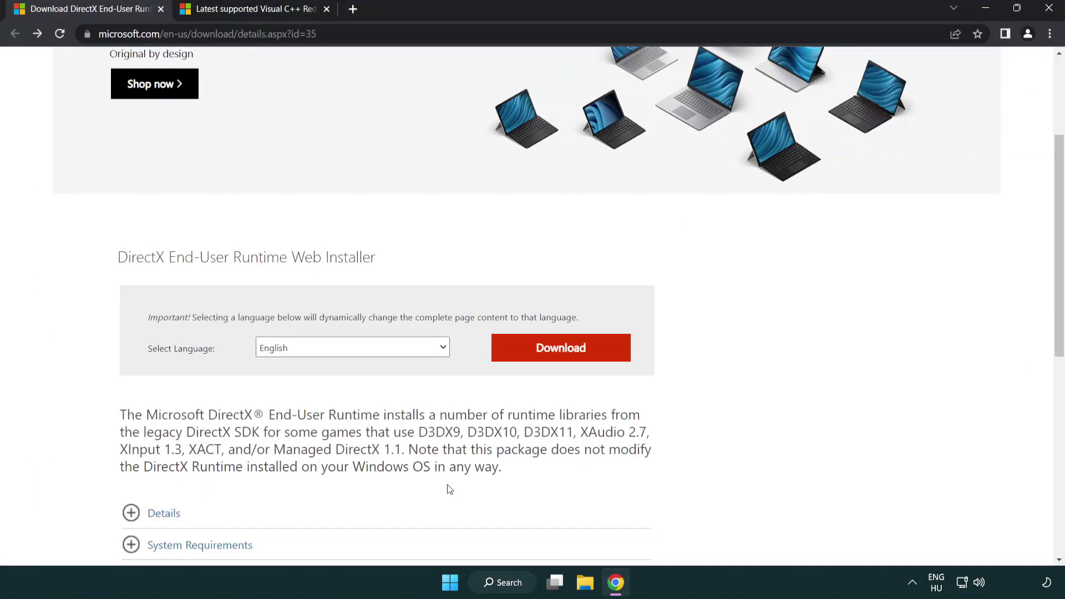
scroll(447, 488, "up", 3)
left_click(375, 35)
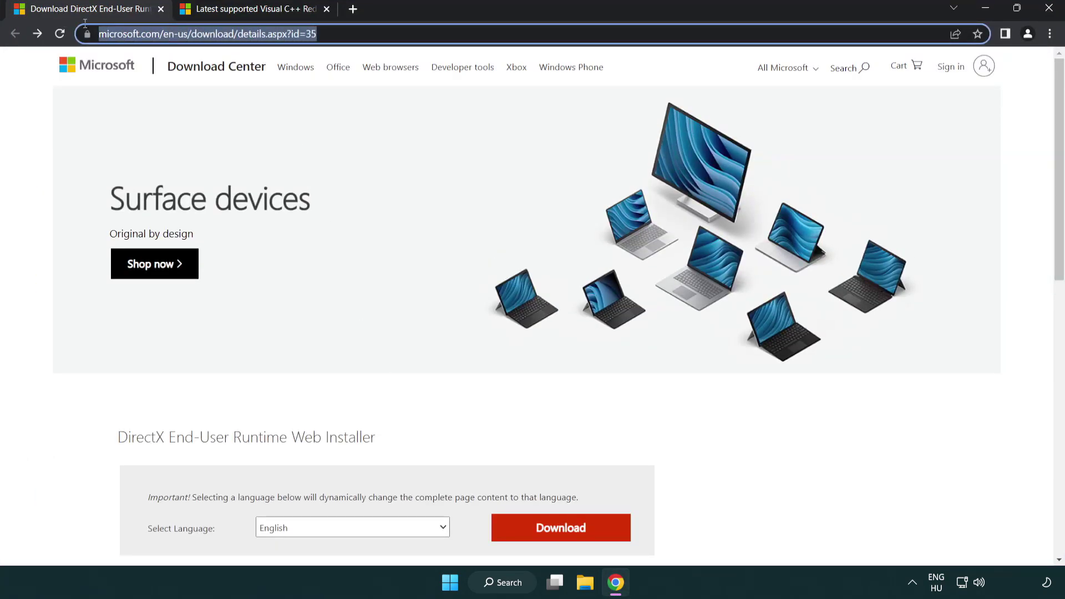
left_click(1023, 242)
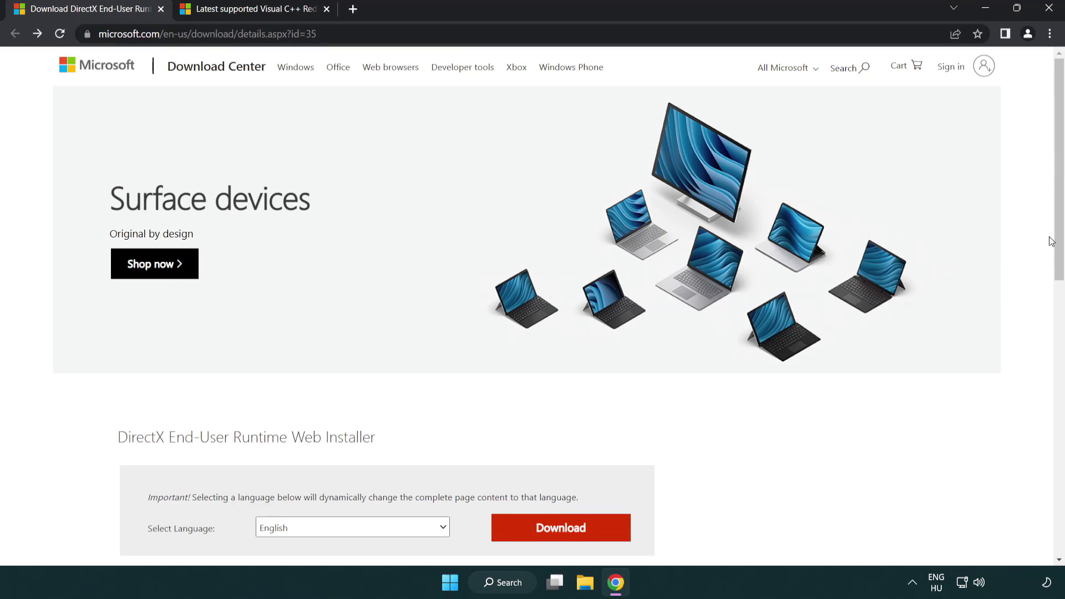
scroll(687, 366, "down", 2)
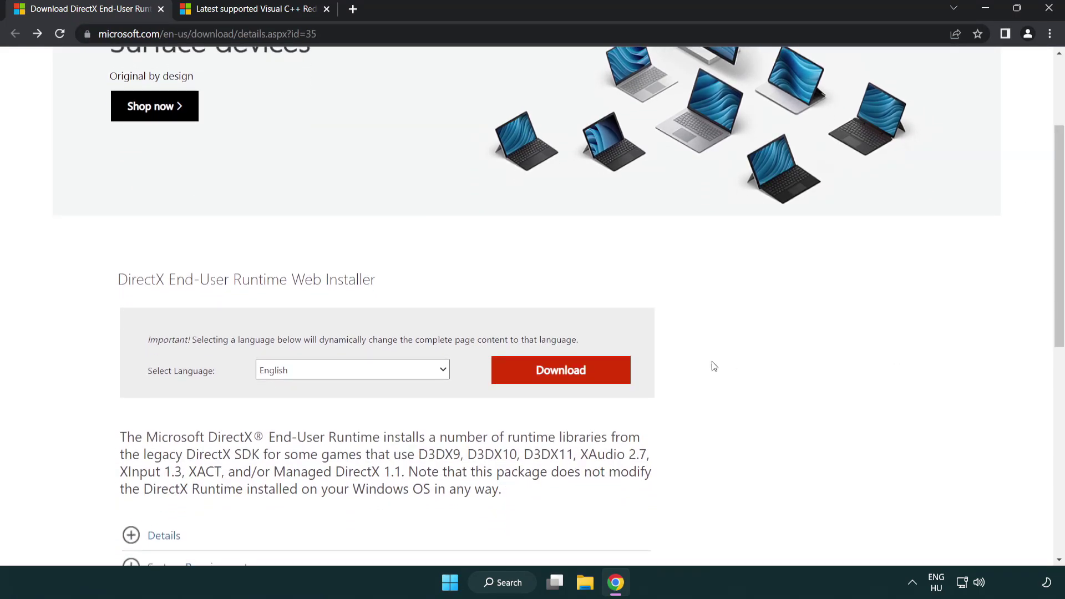
left_click(566, 381)
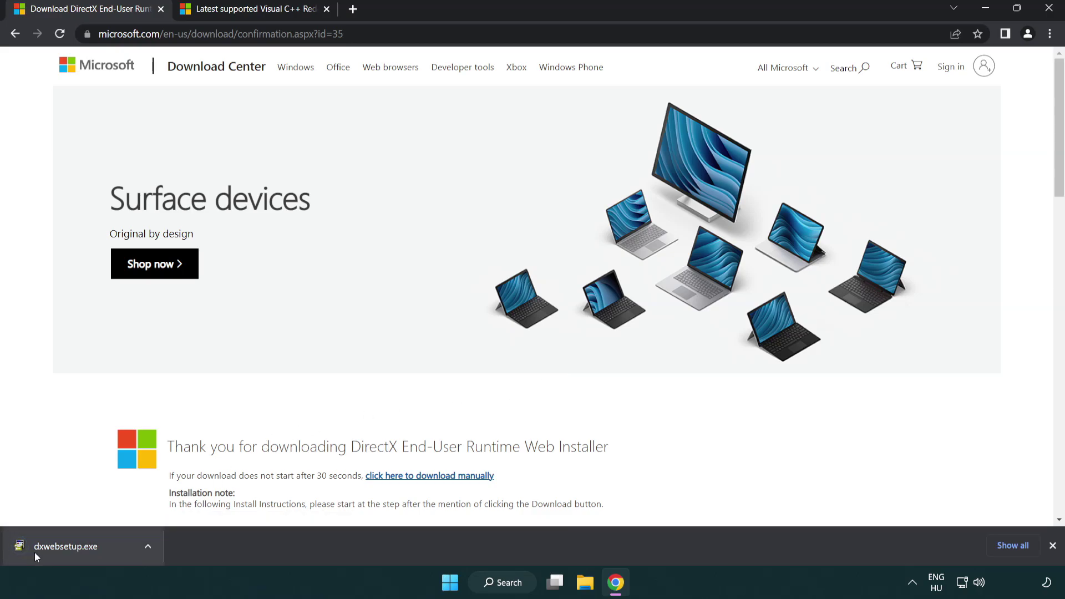
Run dxwebsetup.exe, accept the license, skip the Bing Bar, and finish DirectX Setup.
left_click(69, 549)
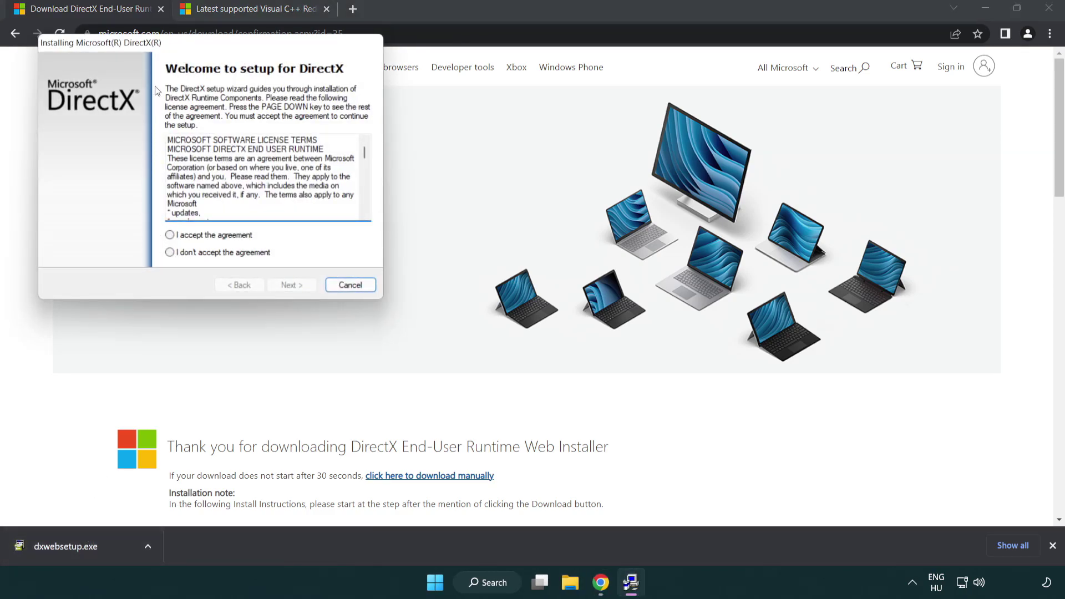
left_click_drag(161, 50, 468, 169)
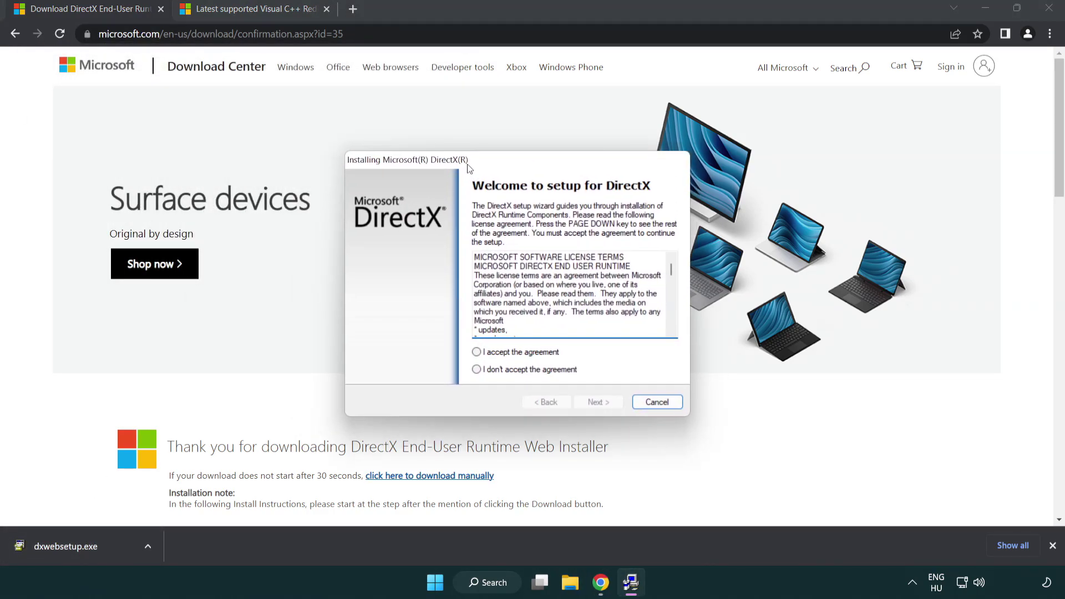
left_click_drag(672, 270, 672, 320)
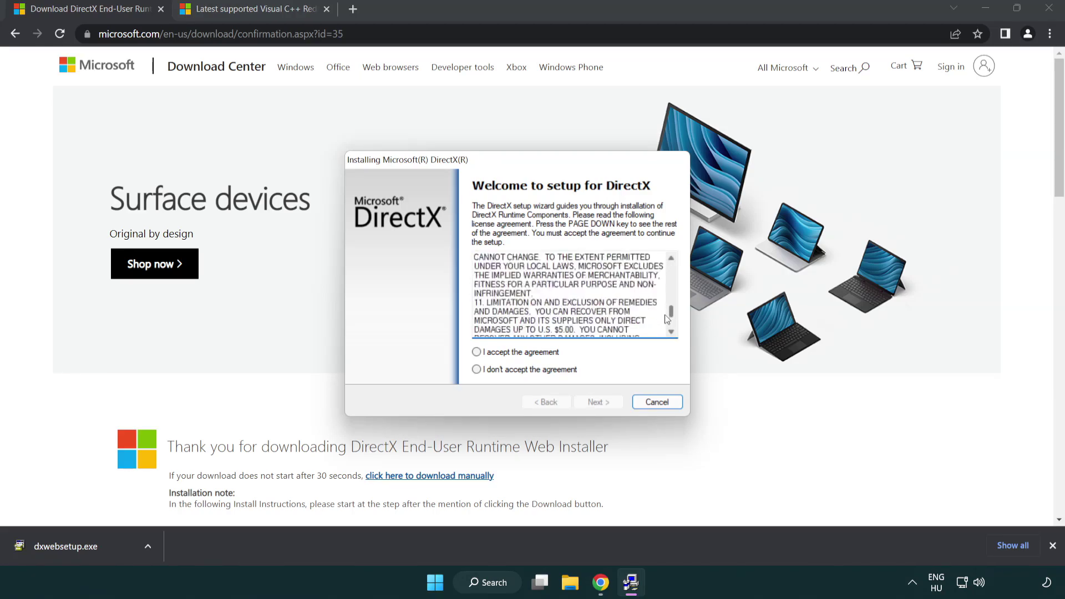
left_click(478, 353)
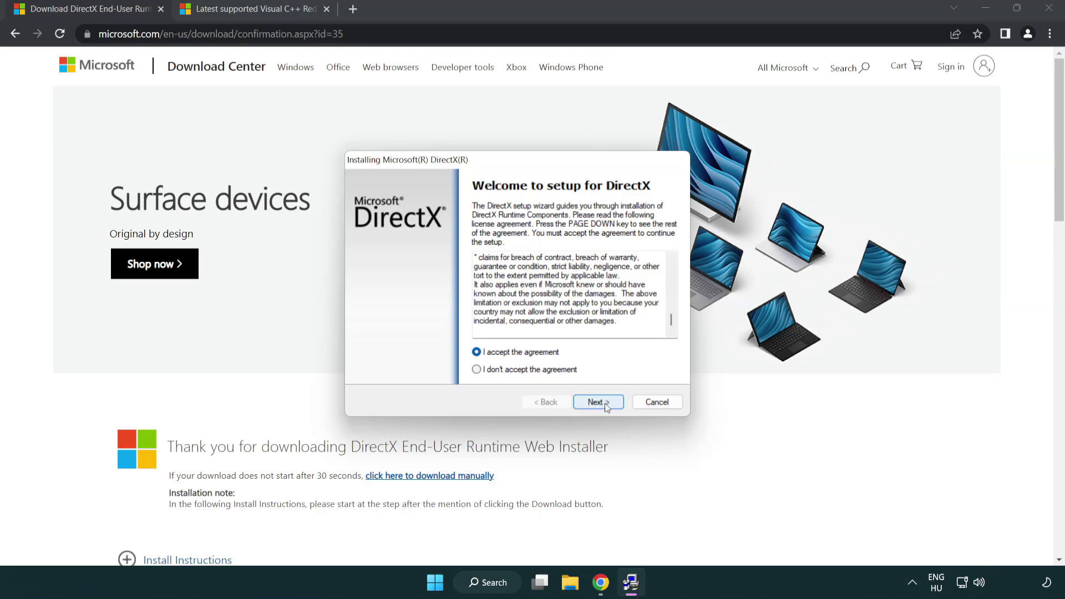
left_click(600, 404)
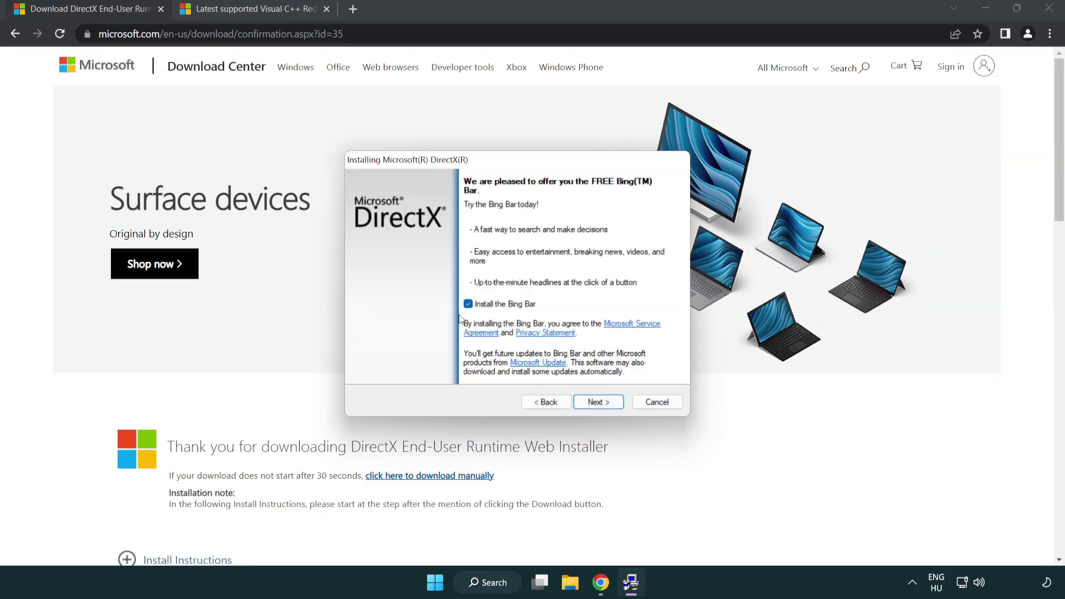
left_click(599, 401)
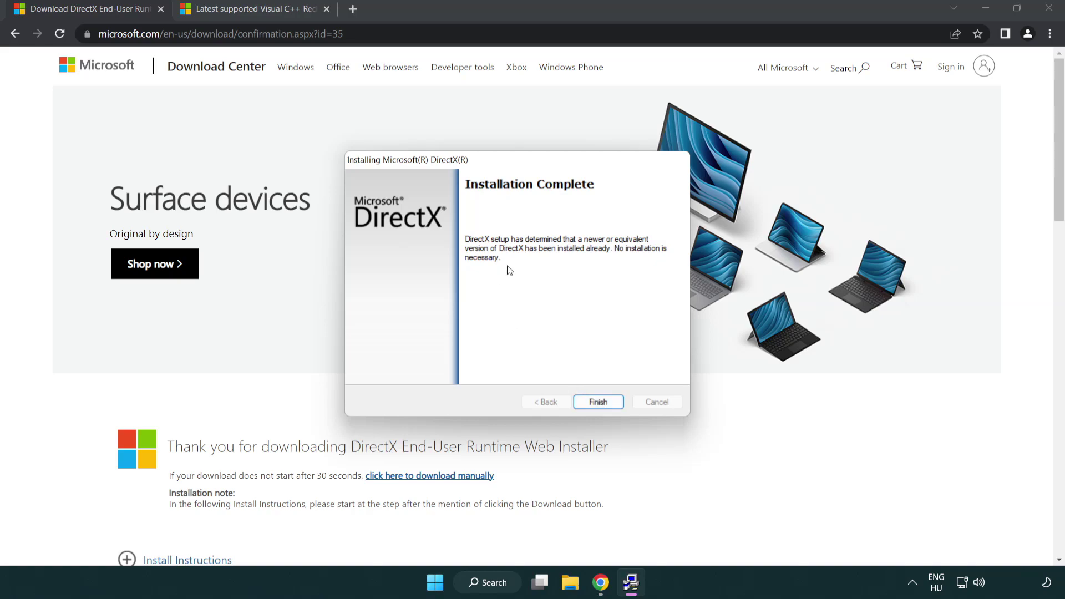
left_click(601, 400)
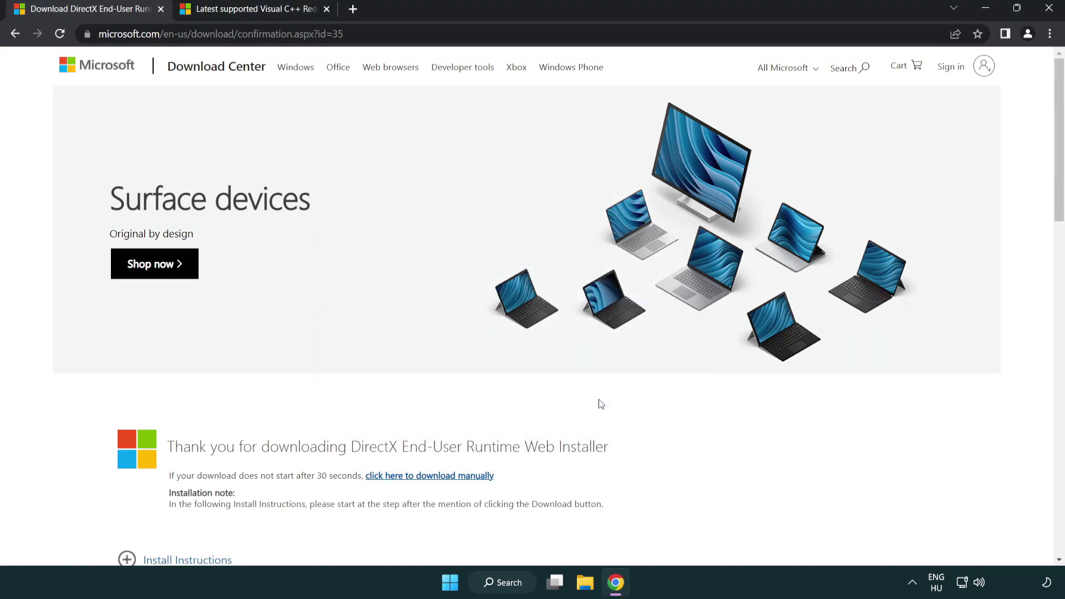
Close the DirectX download tab and return to the Visual C++ downloads page.
left_click(160, 9)
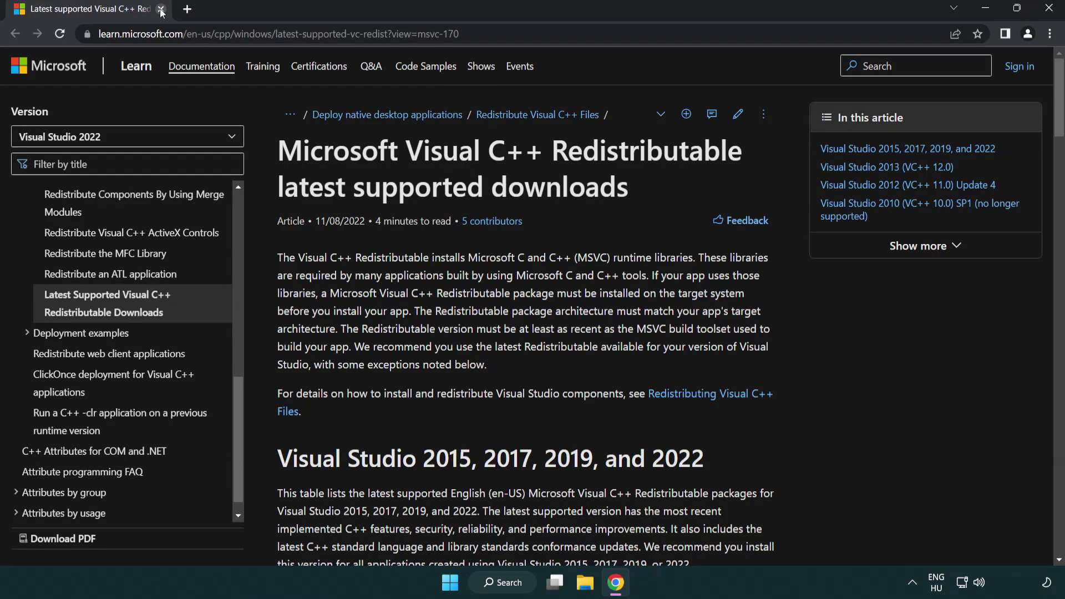
left_click(563, 36)
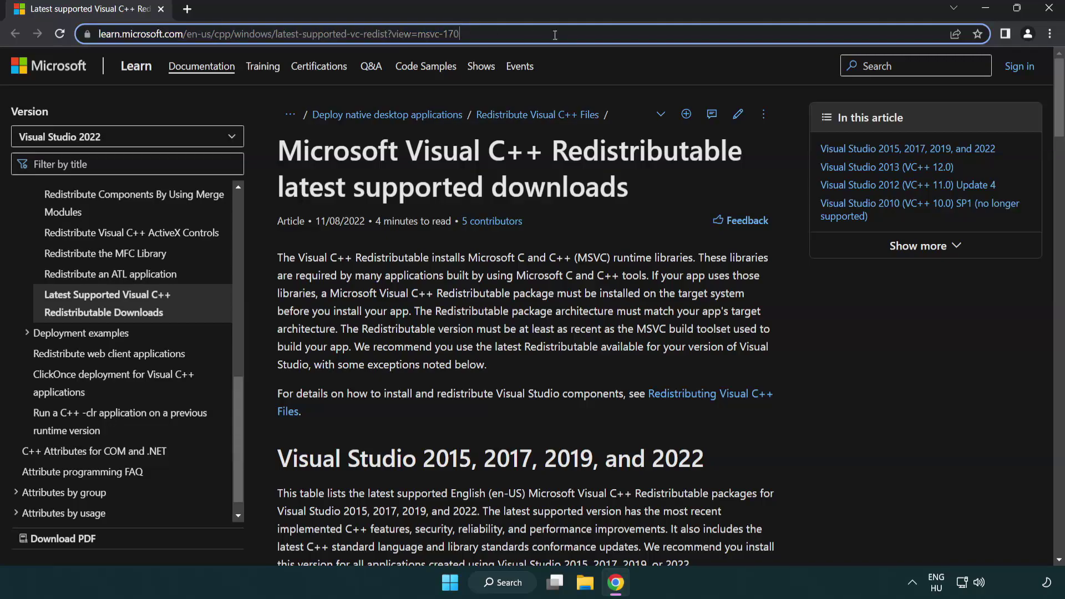
left_click(549, 172)
scroll(548, 183, "down", 3)
scroll(549, 187, "down", 2)
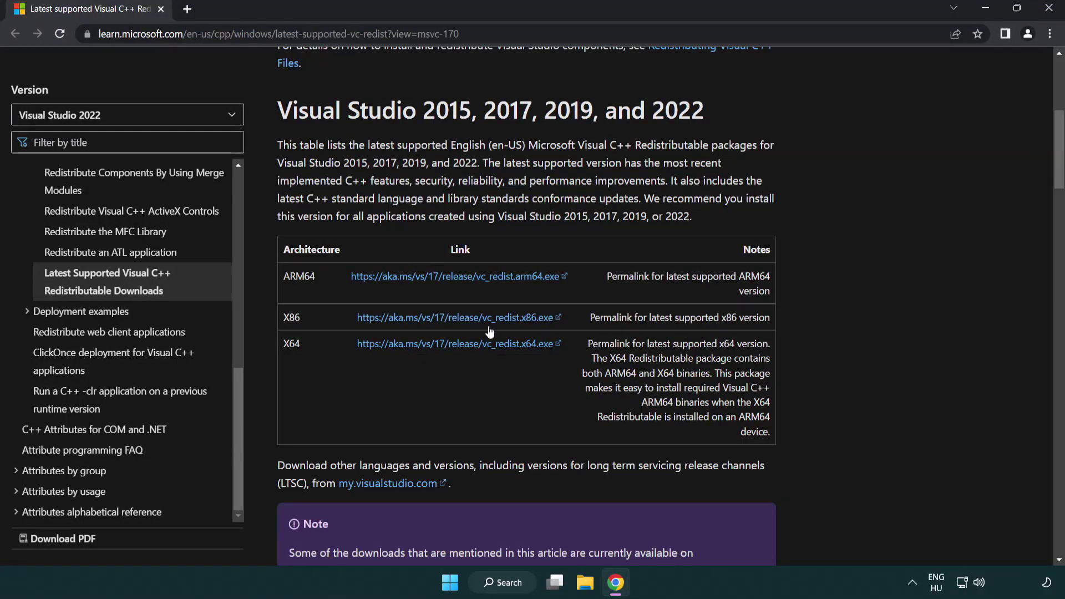
Download the x86 and x64 Visual C++ redistributables and launch the ARM64 installer.
left_click(442, 325)
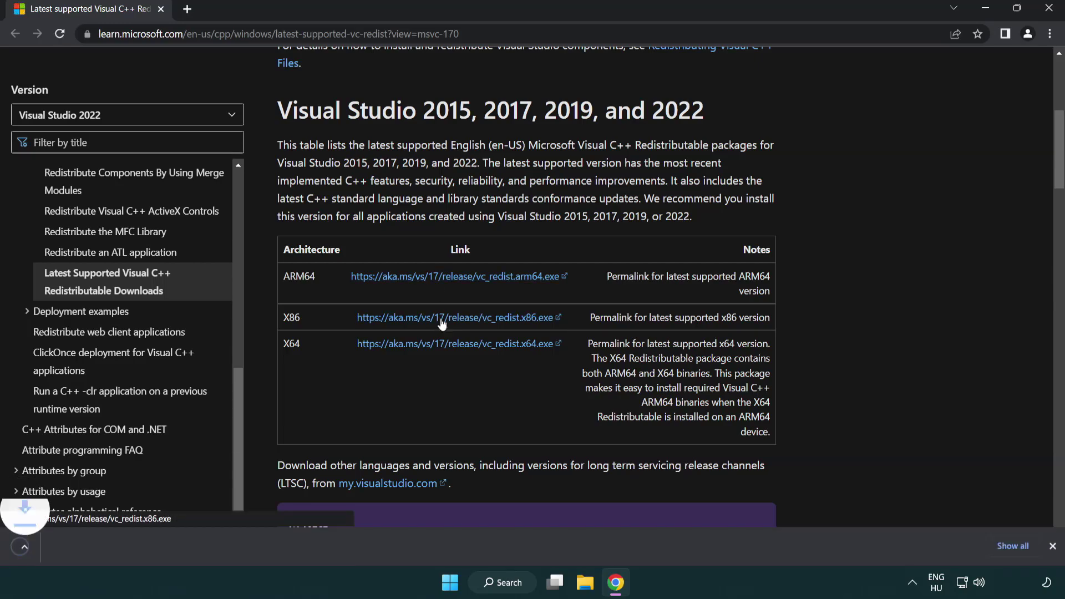
left_click(445, 345)
left_click(407, 554)
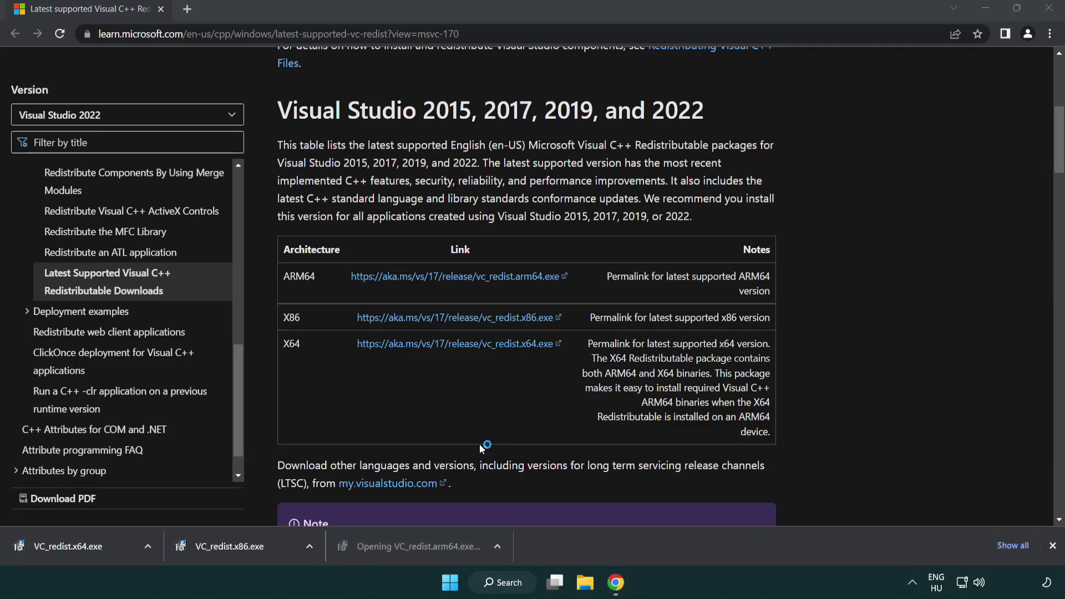
left_click_drag(683, 272, 685, 320)
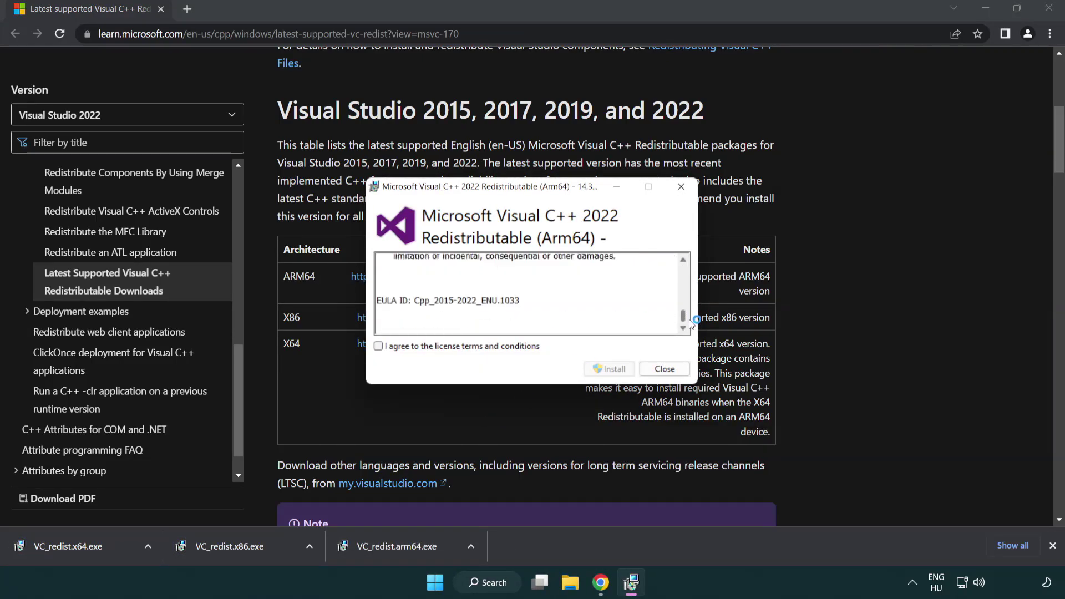
Accept the license, attempt the ARM64 install, and close the Setup Failed page.
left_click(382, 347)
left_click(594, 369)
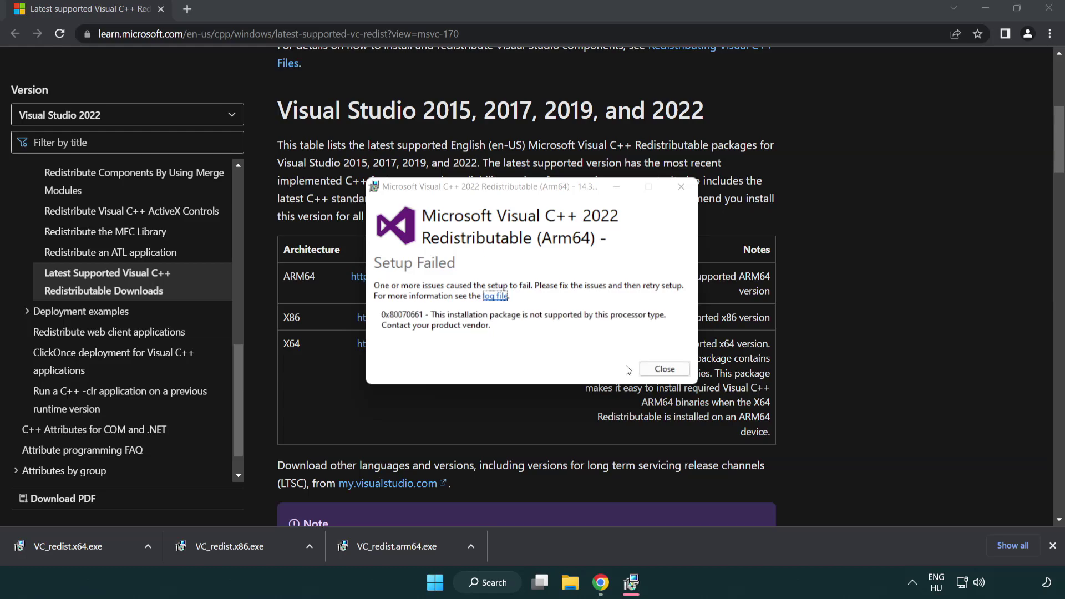
left_click(665, 370)
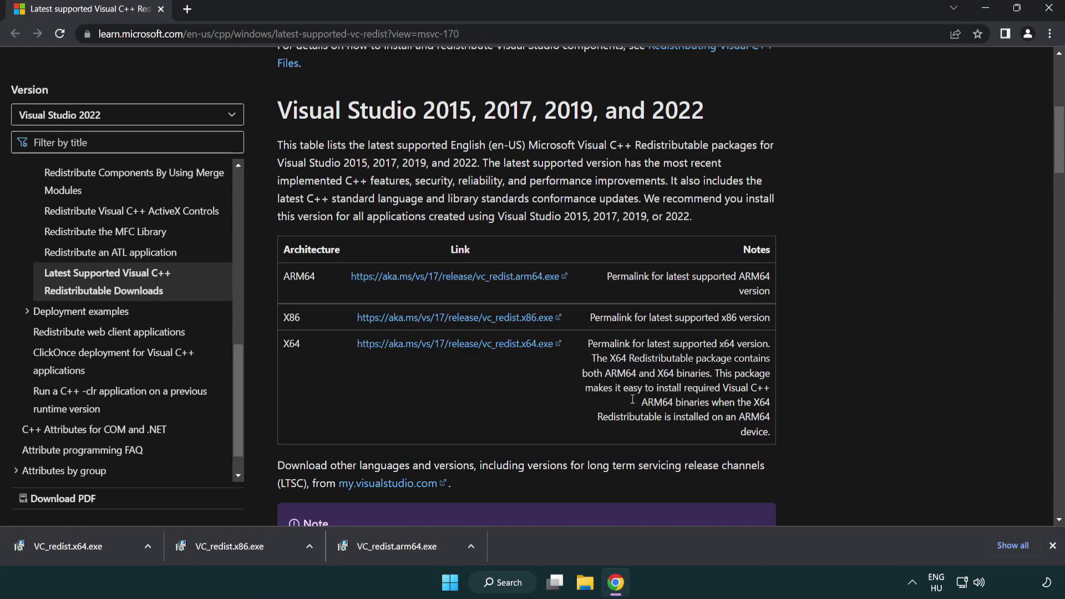
Install the x86 and x64 Visual C++ 2015-2022 redistributables, then close Chrome.
left_click(238, 553)
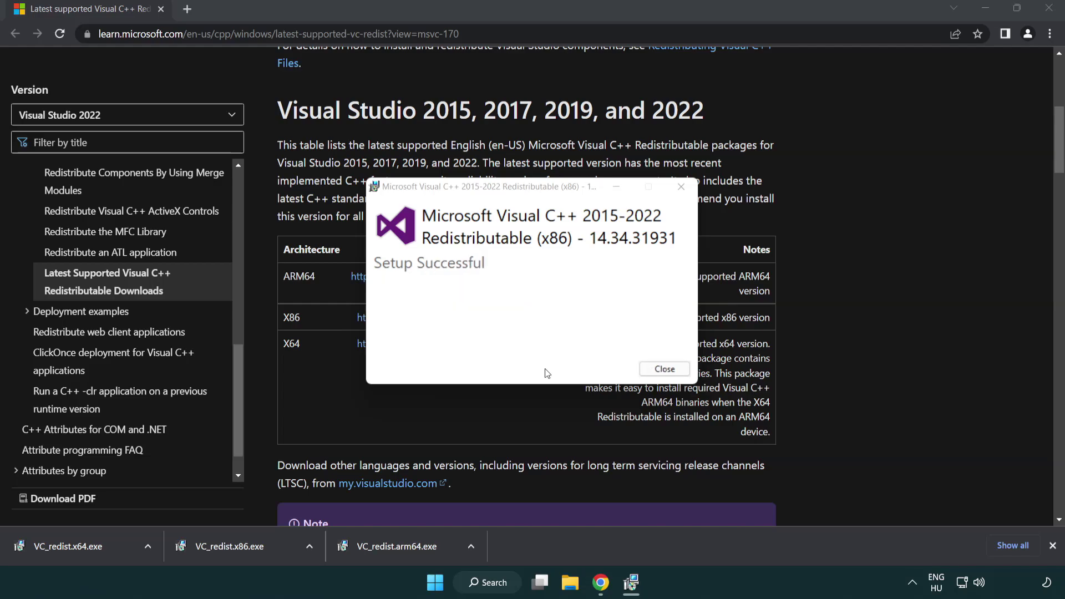
left_click(663, 371)
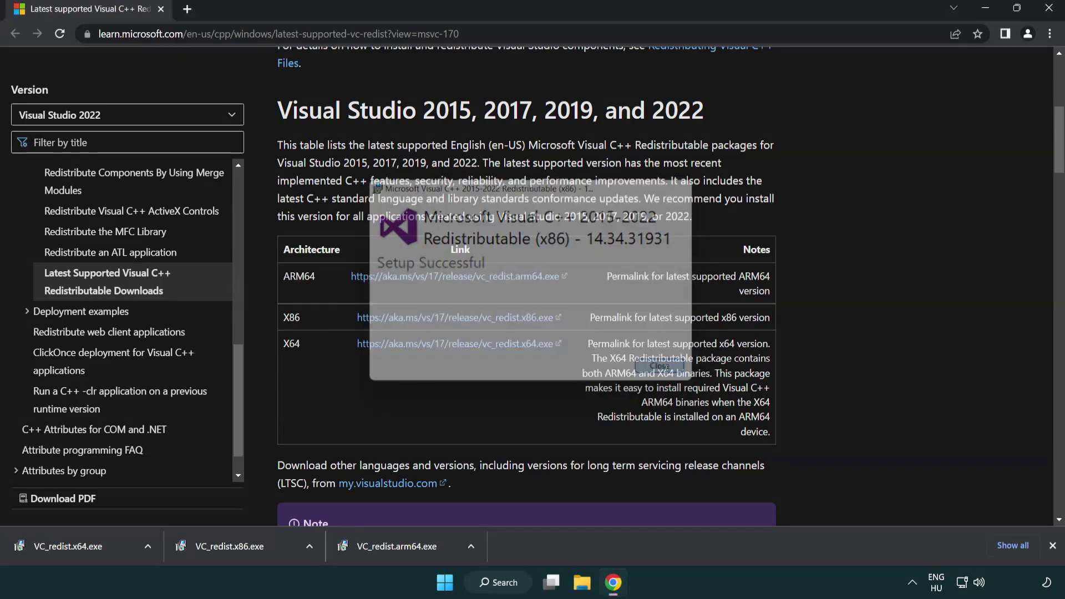
left_click(81, 544)
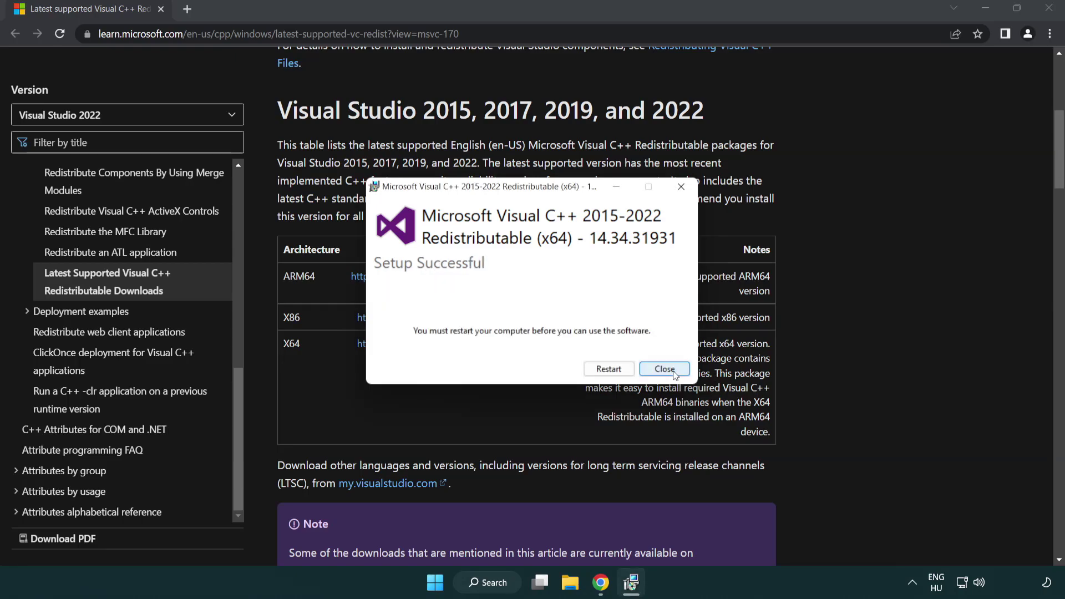
left_click(665, 369)
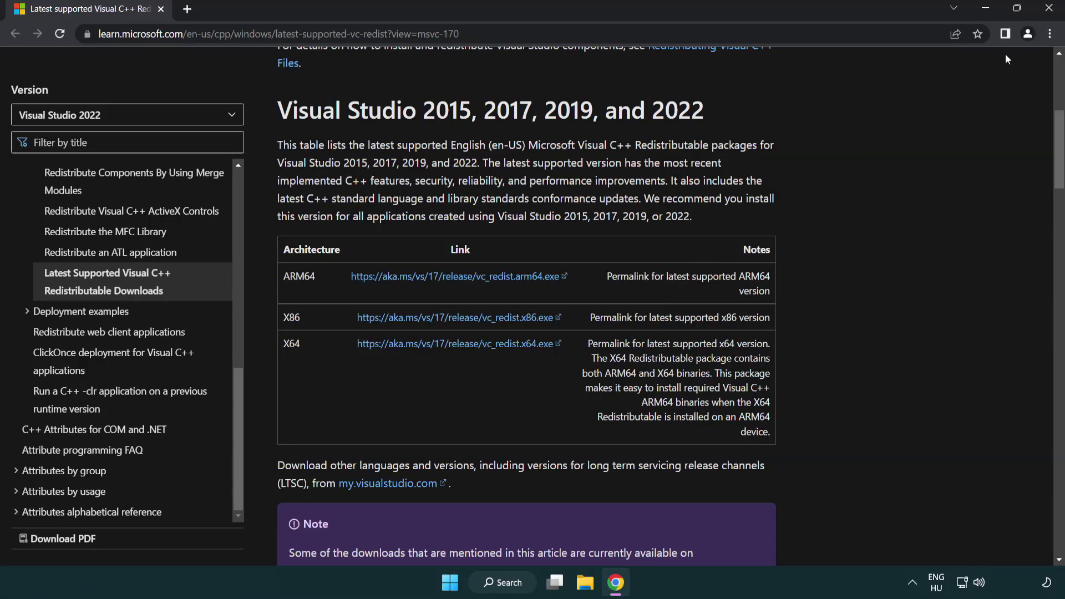
left_click(1049, 11)
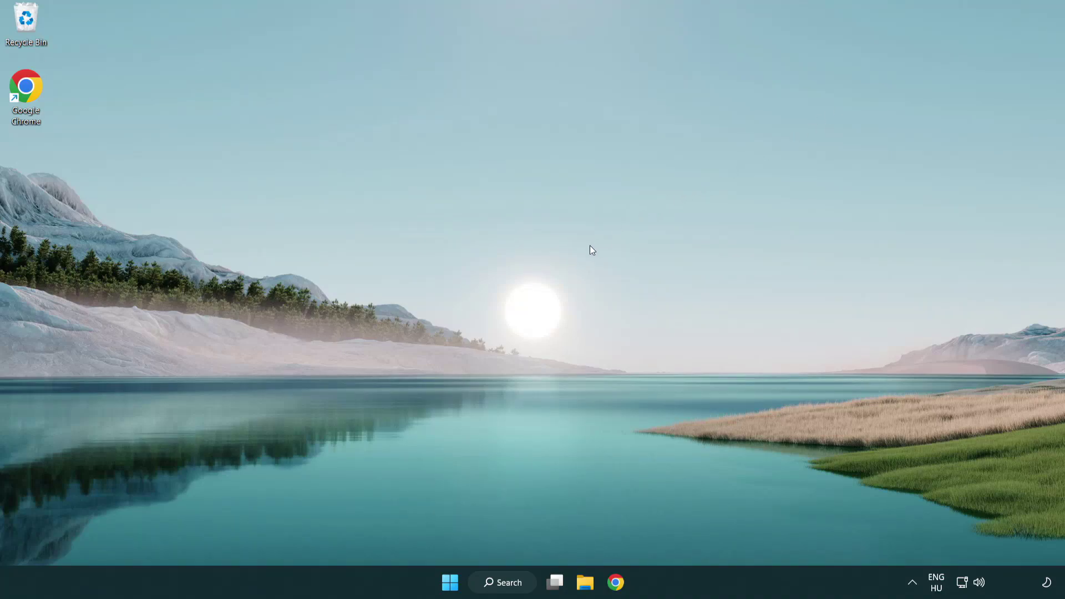
Search for cmd and bring up Command Prompt's Run as administrator option.
left_click(491, 583)
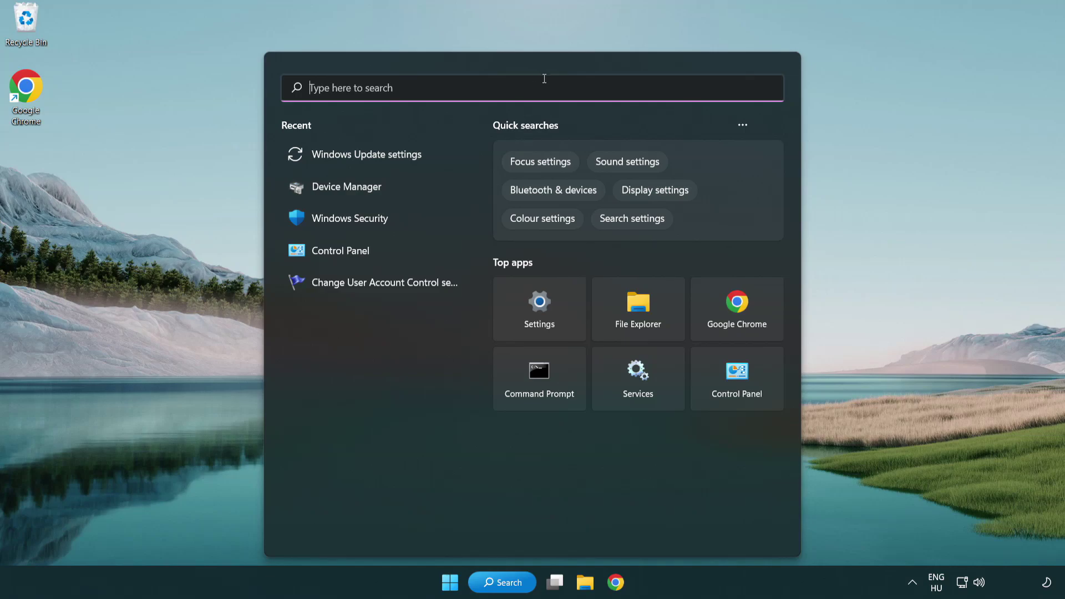
type("cmd")
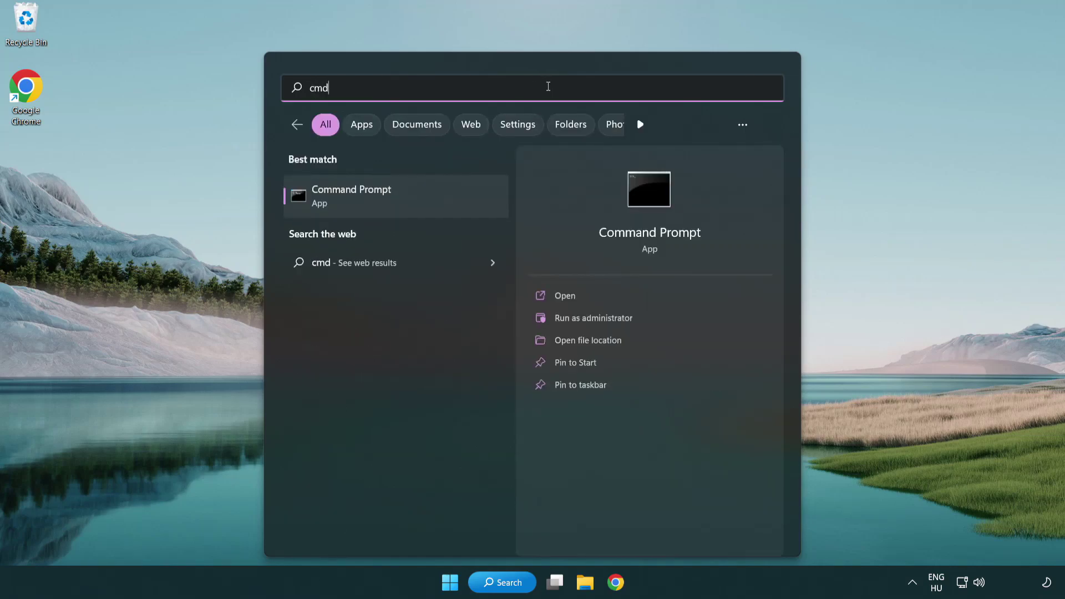
right_click(408, 199)
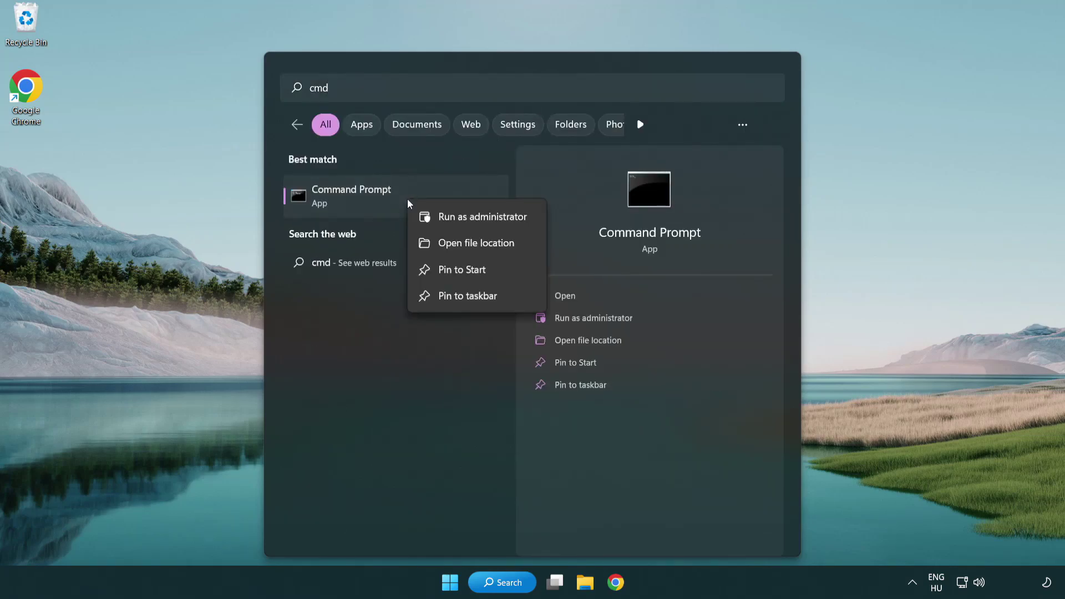
Launch Command Prompt as administrator, centre the window, and run sfc /scannow.
left_click(480, 218)
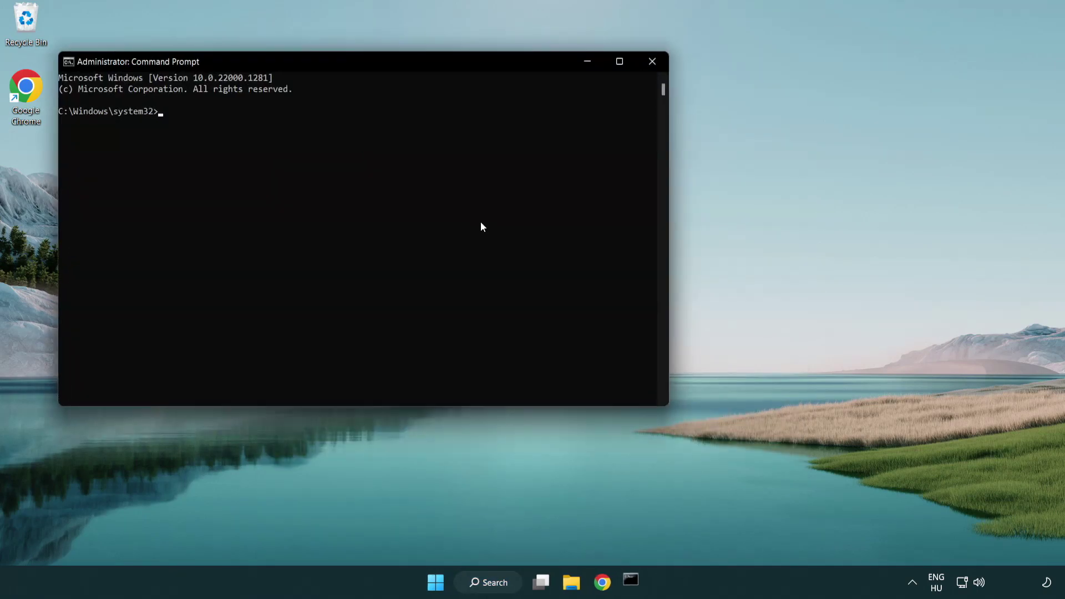
left_click_drag(379, 62, 536, 109)
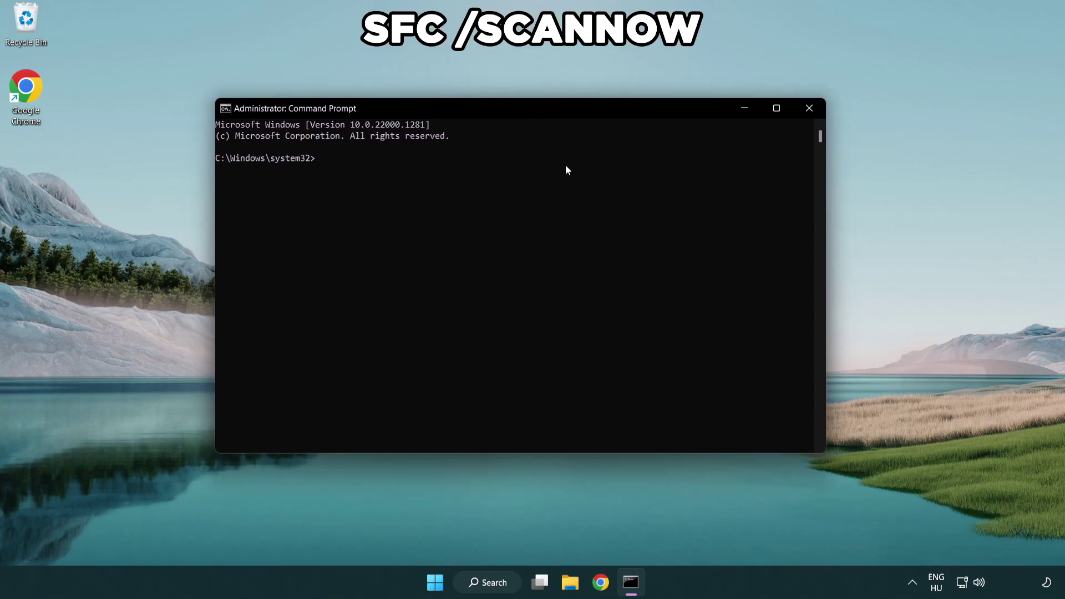
type("sfc /scannow")
key("Return")
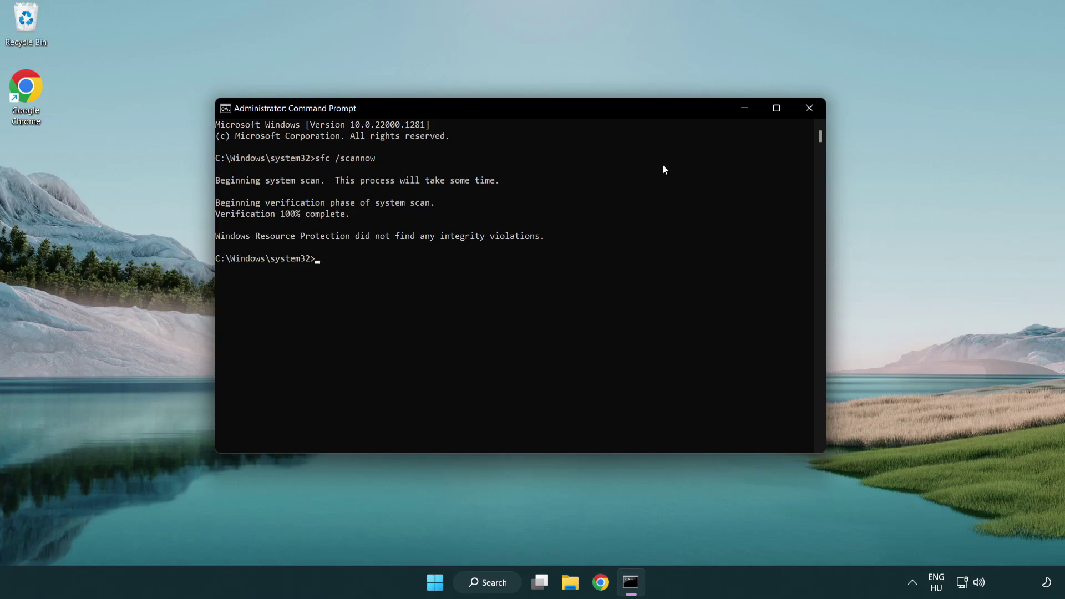
Close the console, then search 'security' and launch Windows Security.
left_click(813, 113)
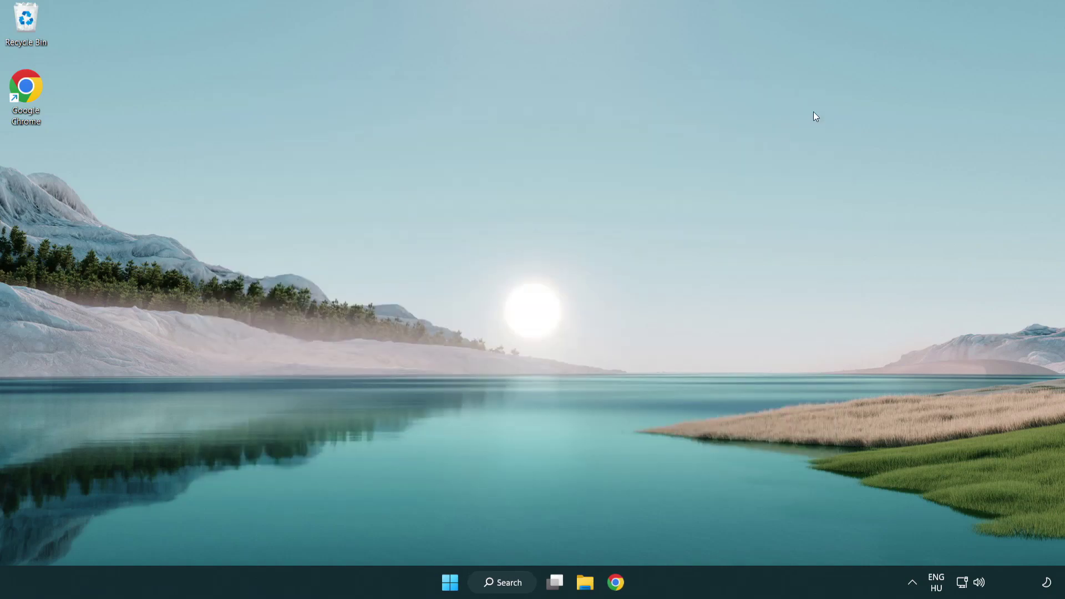
key("super")
left_click(710, 531)
left_click(508, 585)
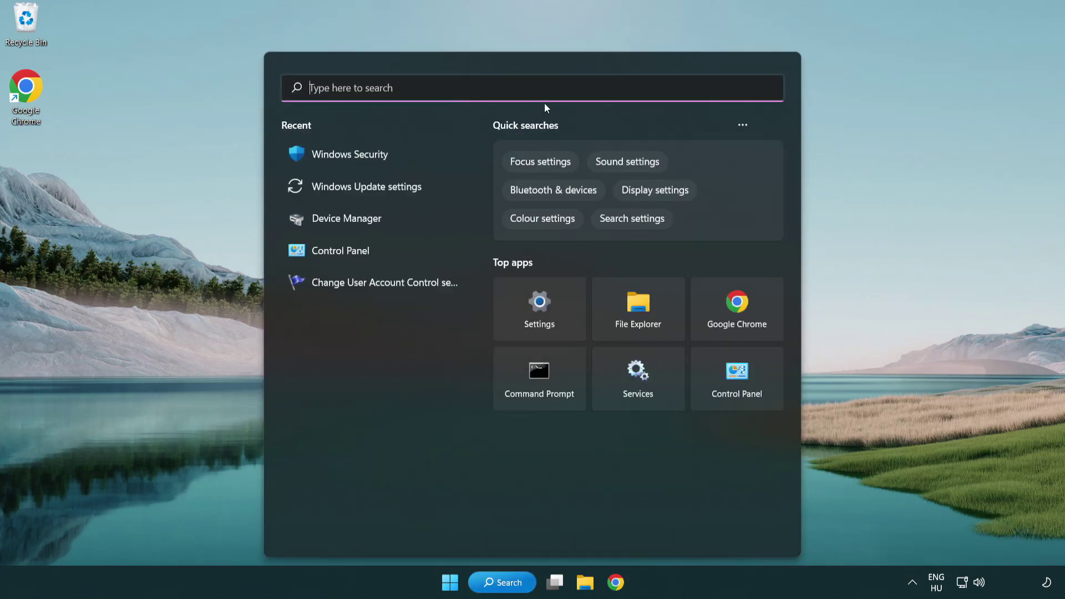
type("sec")
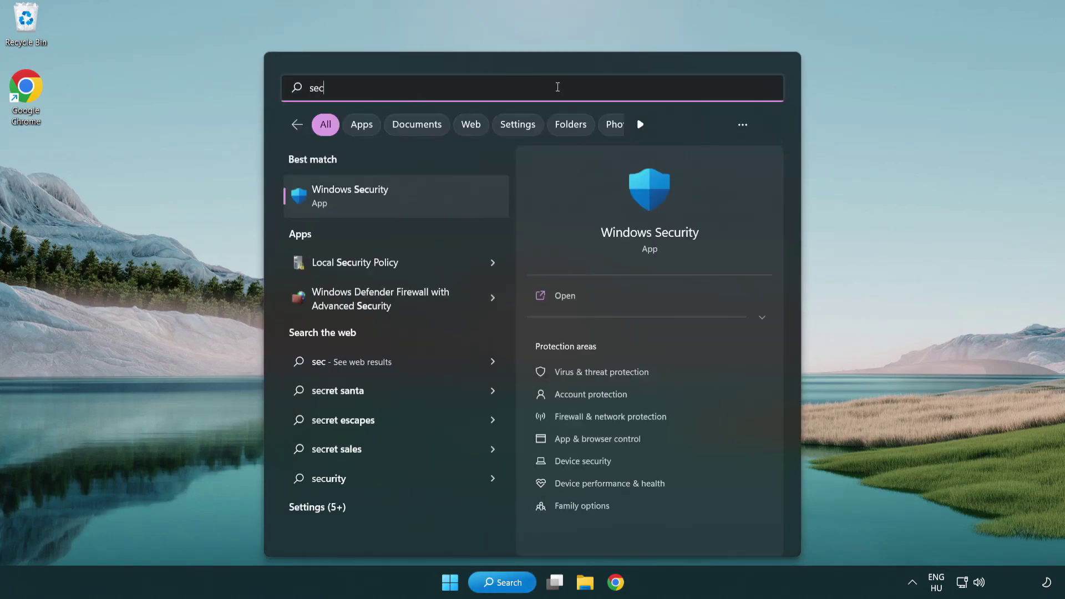
type("uri")
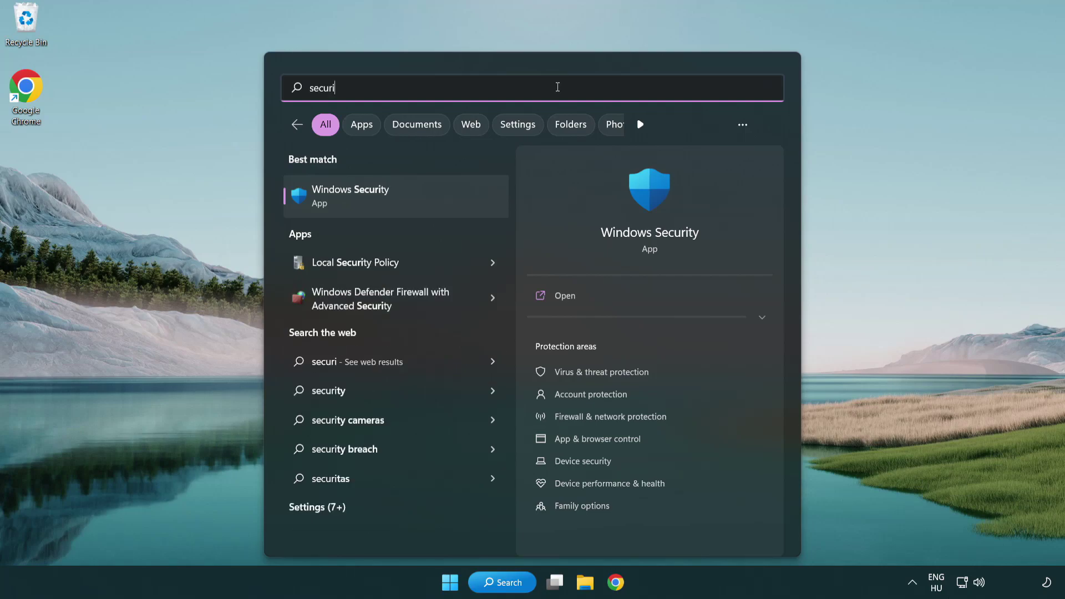
type("ty")
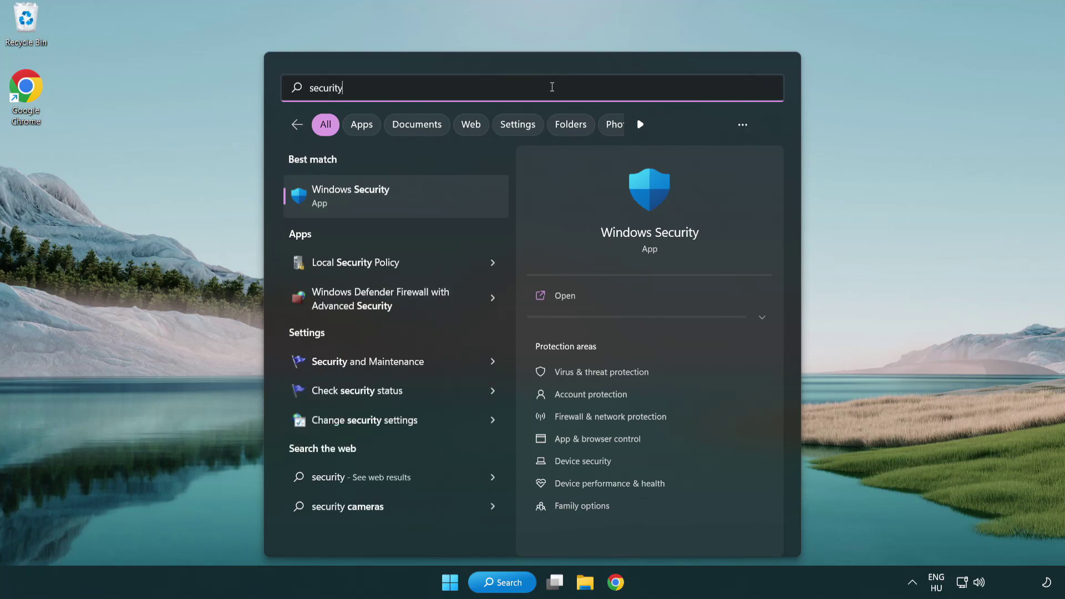
left_click(435, 201)
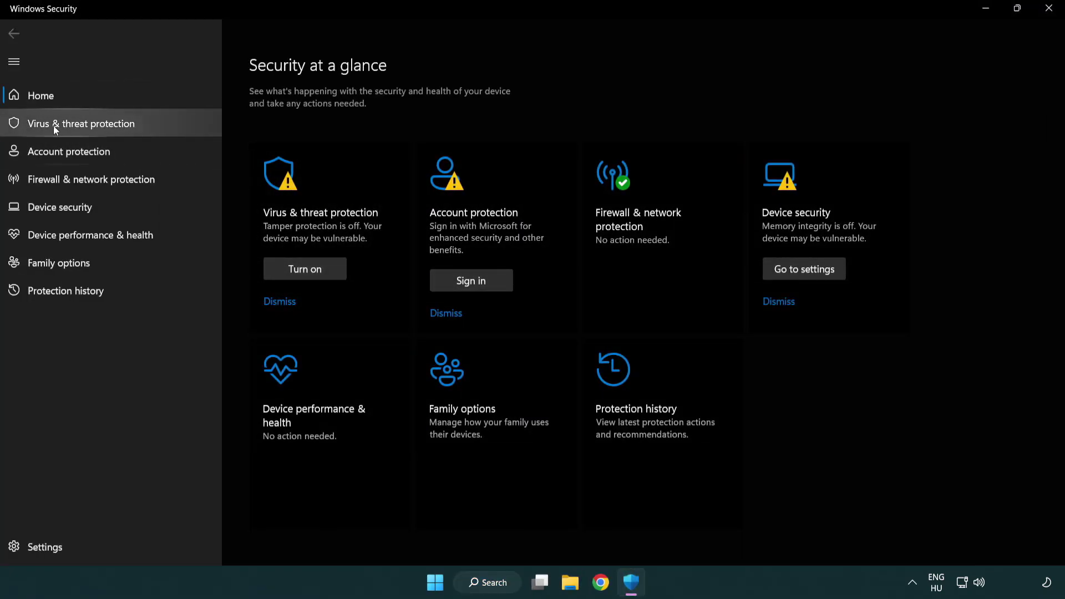
Go through Virus & threat protection settings to Add or remove exclusions.
left_click(160, 123)
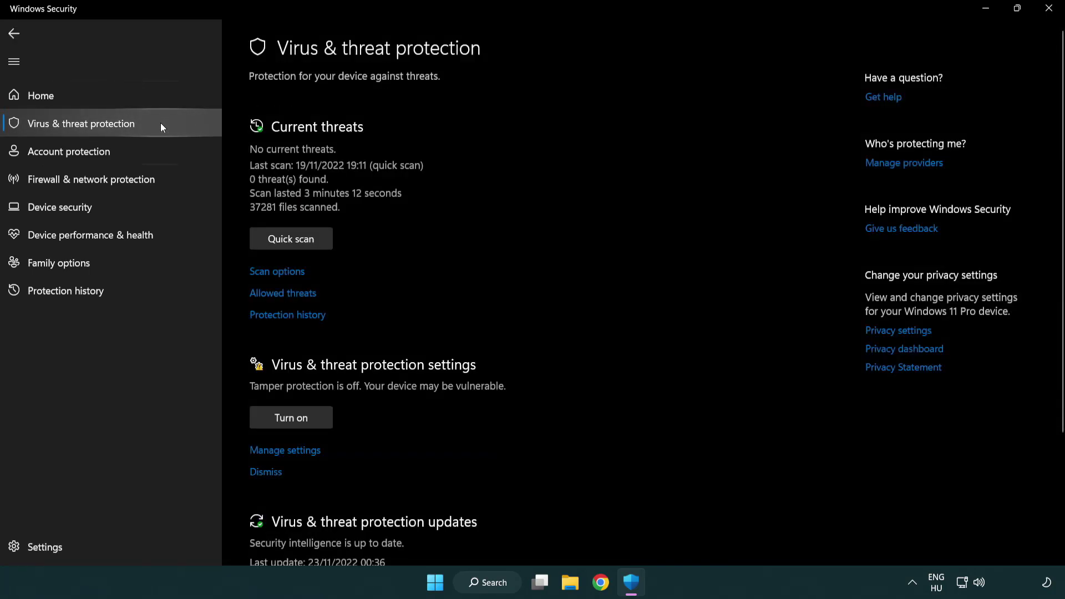
scroll(308, 228, "down", 2)
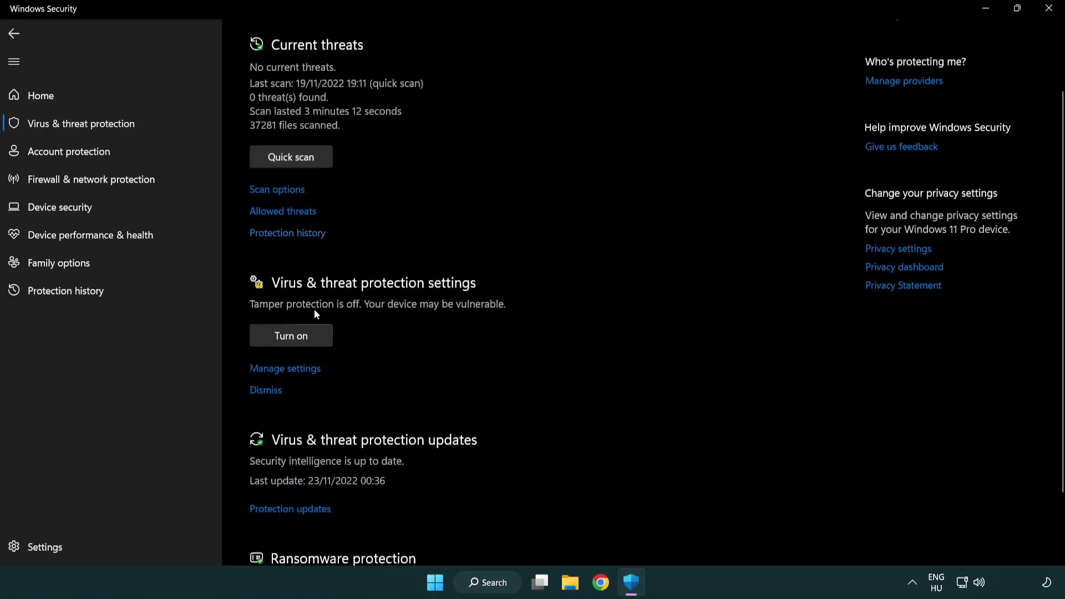
left_click(283, 368)
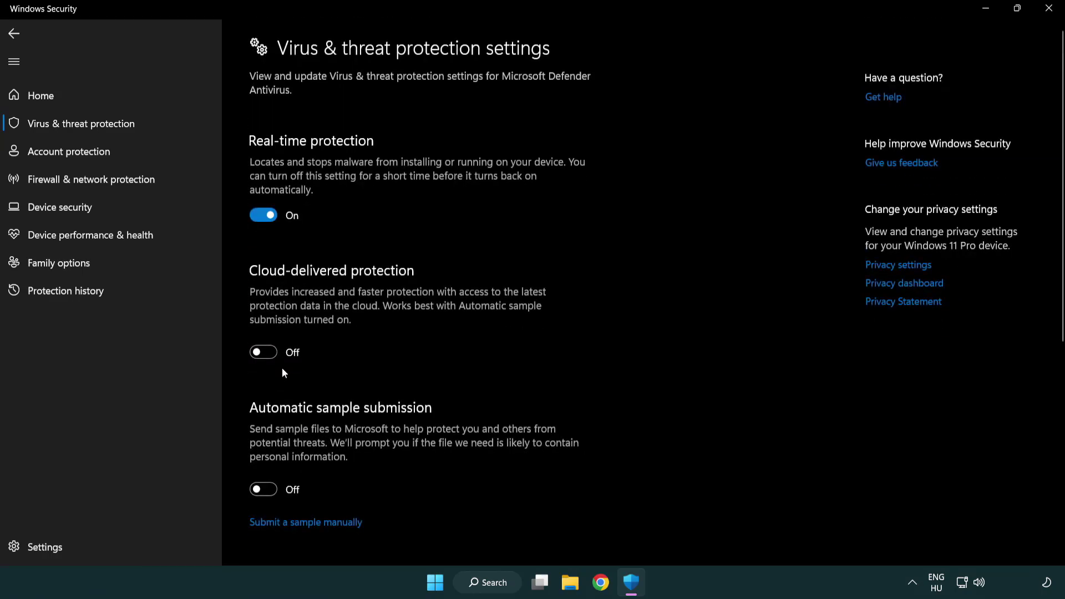
scroll(283, 368, "down", 3)
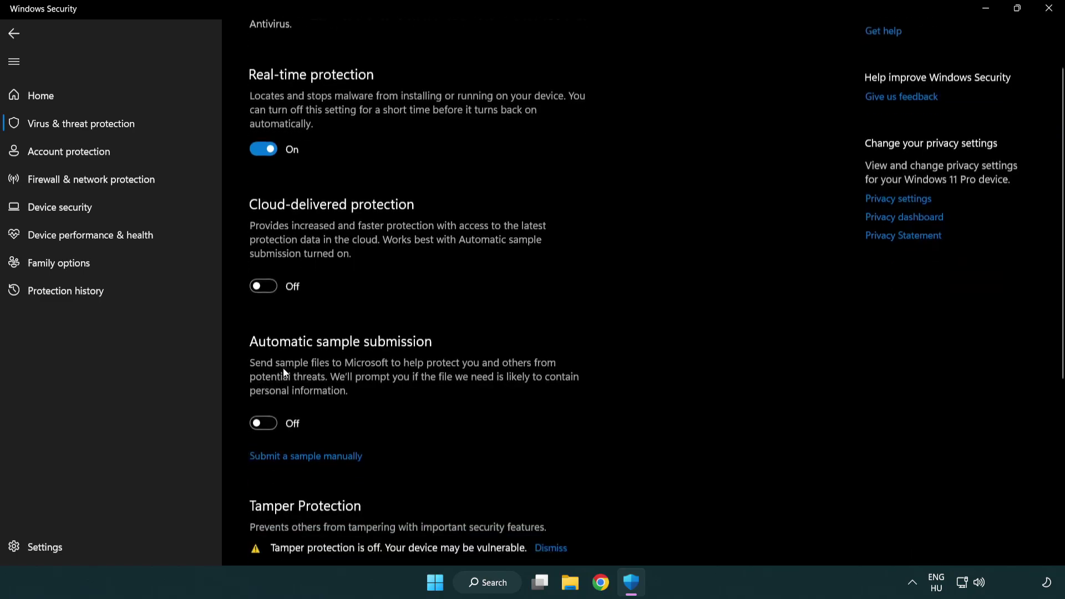
scroll(283, 368, "down", 3)
scroll(283, 368, "down", 1)
scroll(284, 368, "down", 3)
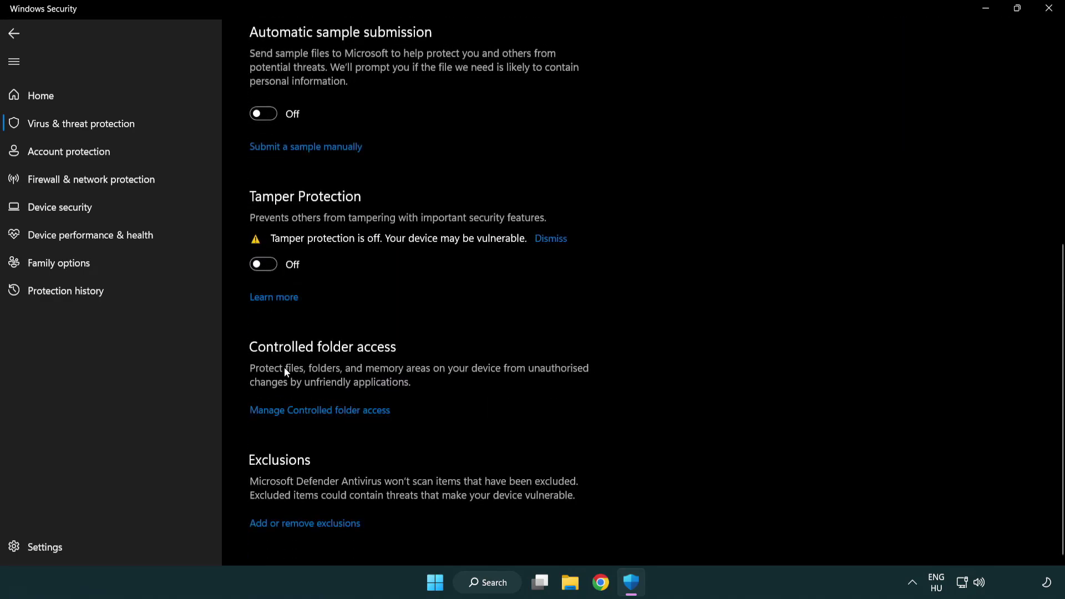
left_click(308, 523)
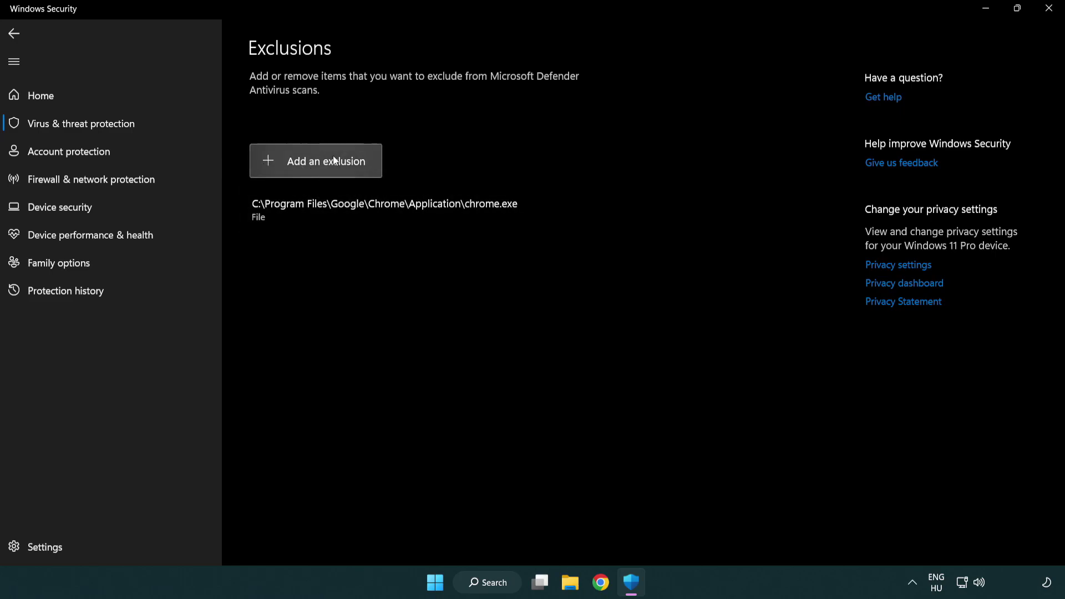
Add a File exclusion for the NOT WORKING APP shortcut in C:\Program Files (x86).
left_click(318, 163)
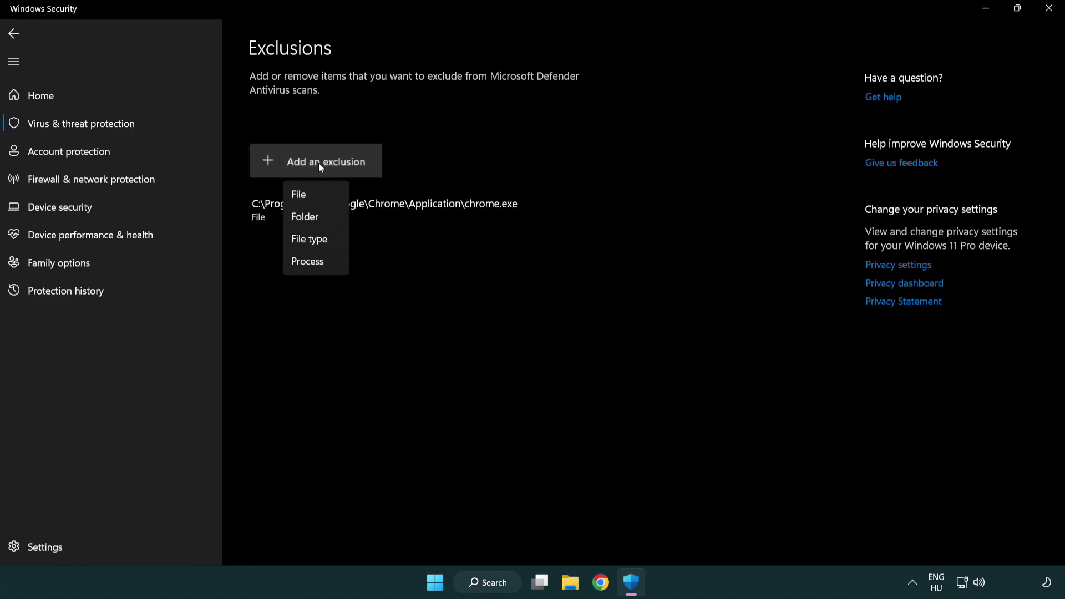
left_click(321, 196)
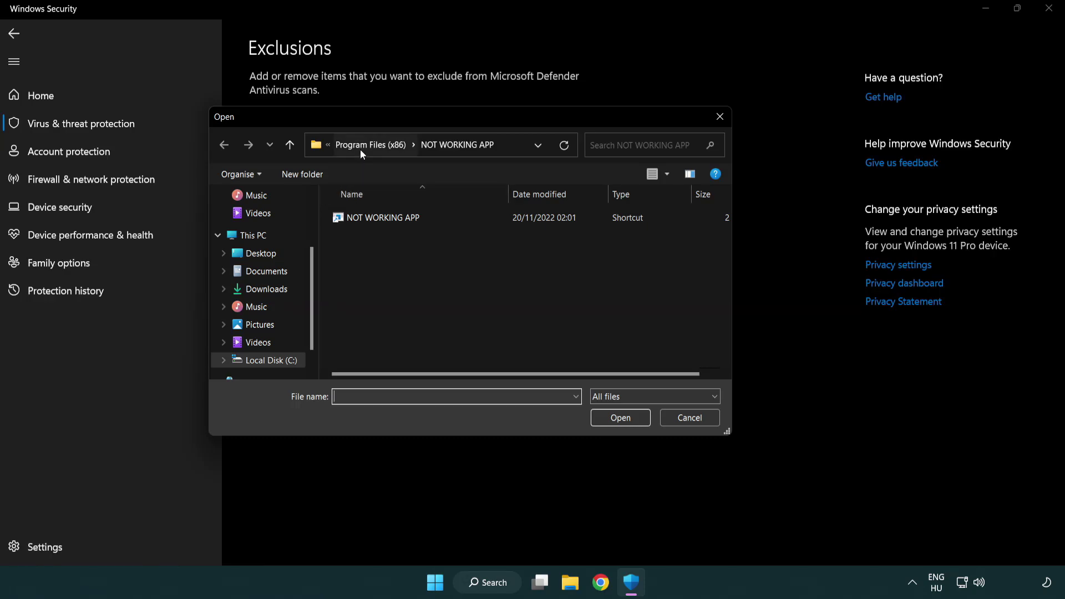
left_click(360, 148)
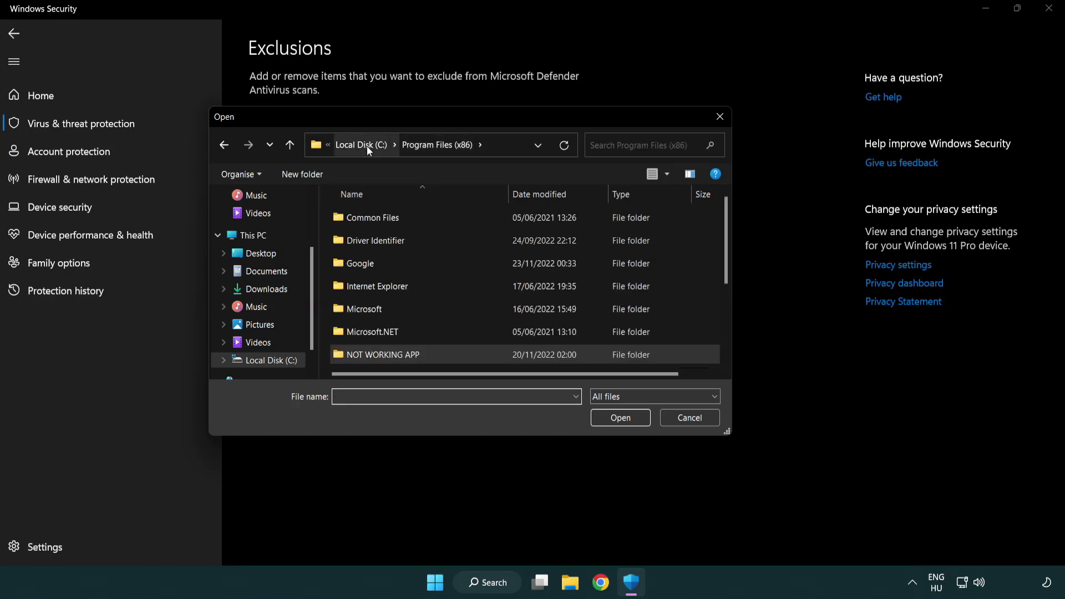
left_click(366, 146)
left_click(361, 147)
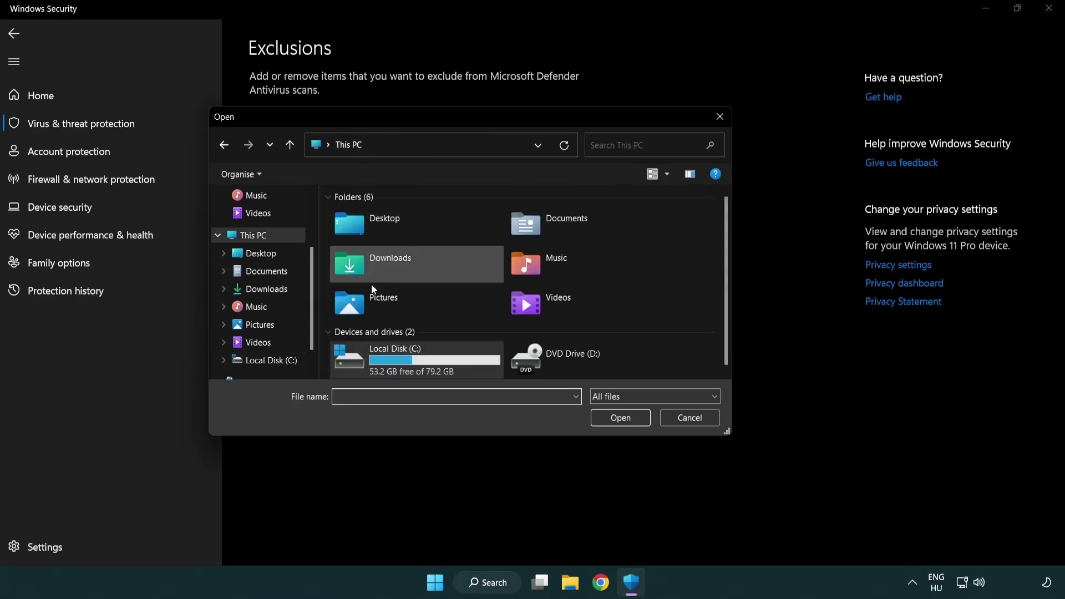
double_click(389, 369)
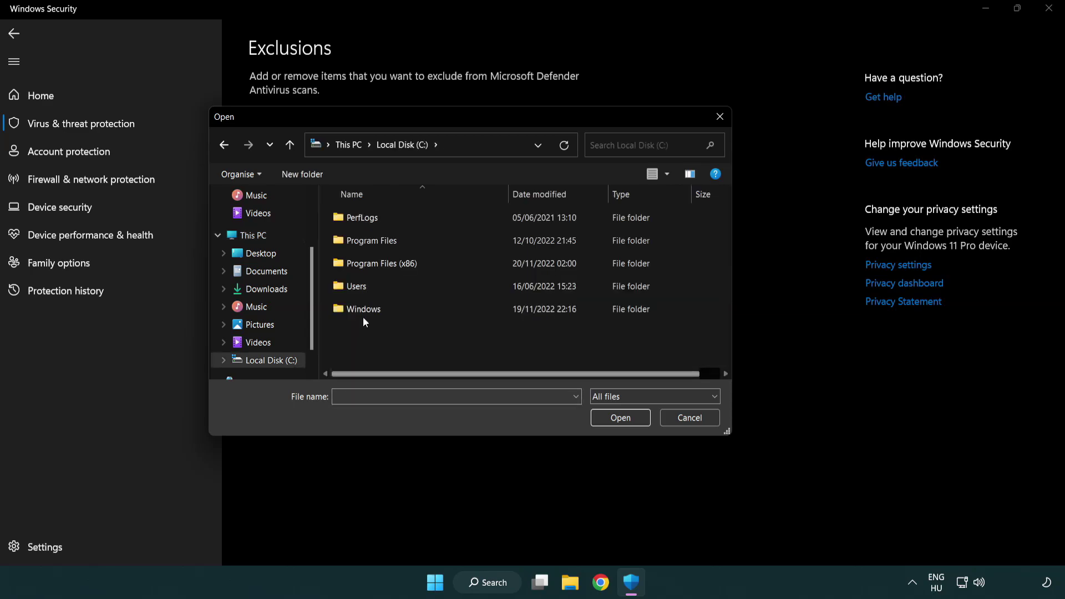
double_click(388, 265)
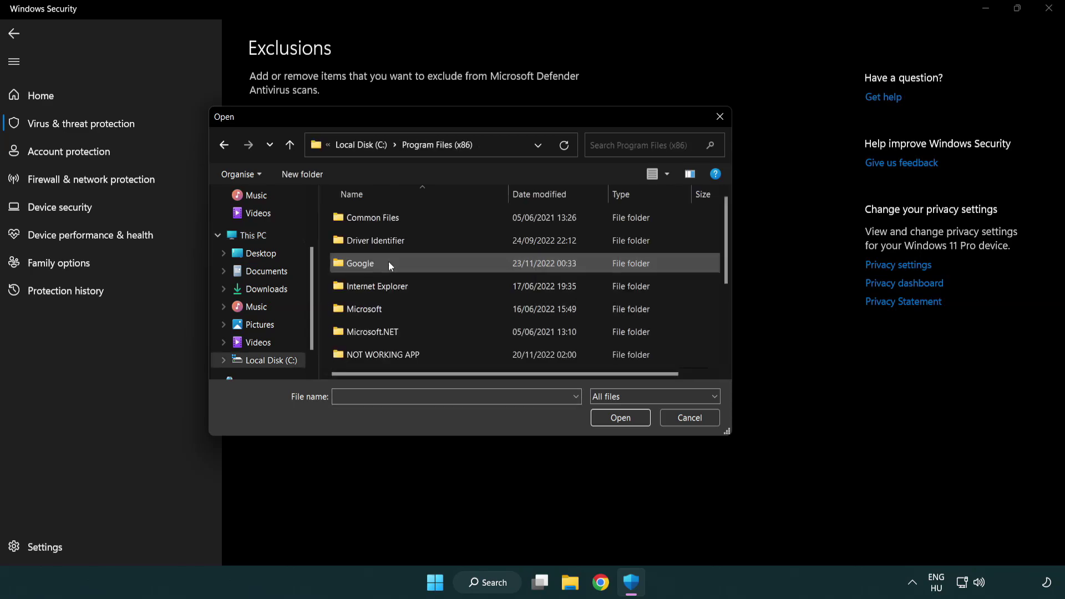
double_click(398, 358)
left_click(376, 219)
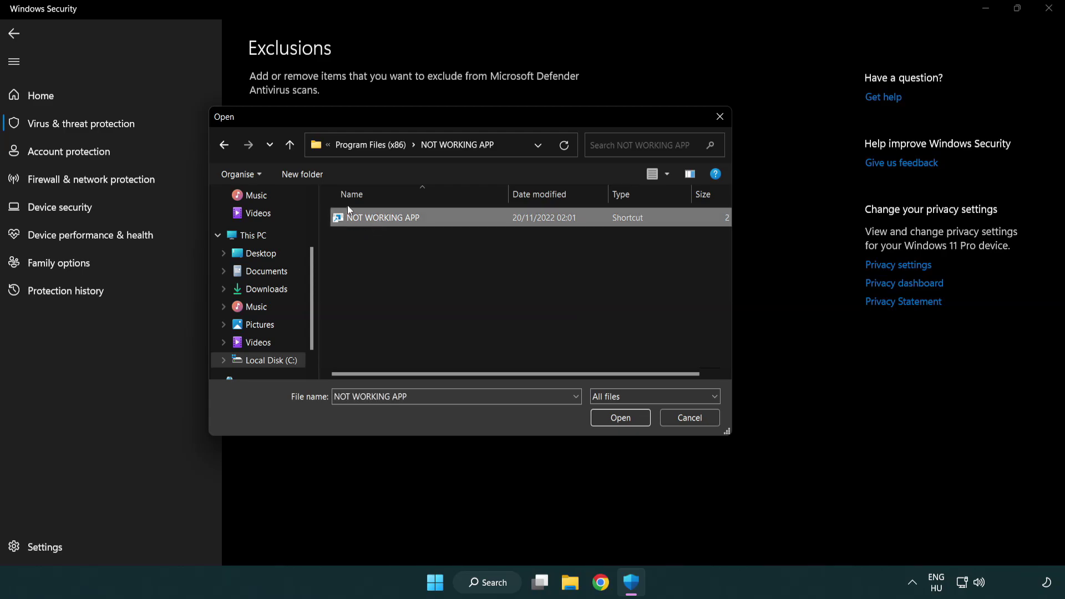
left_click(618, 421)
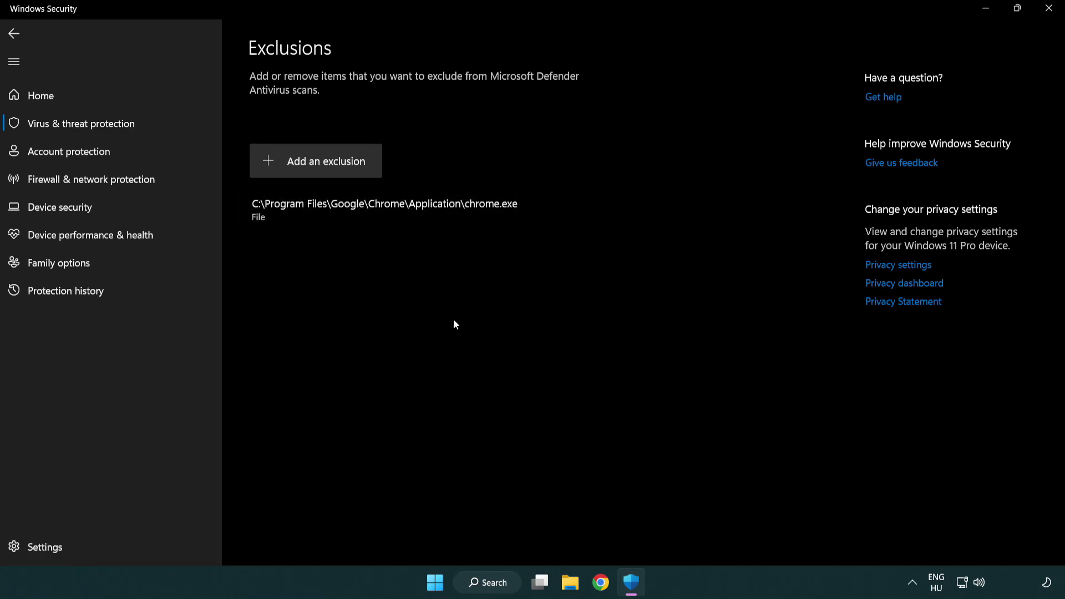
Close Windows Security and show the Start menu power options with Restart.
left_click(1051, 17)
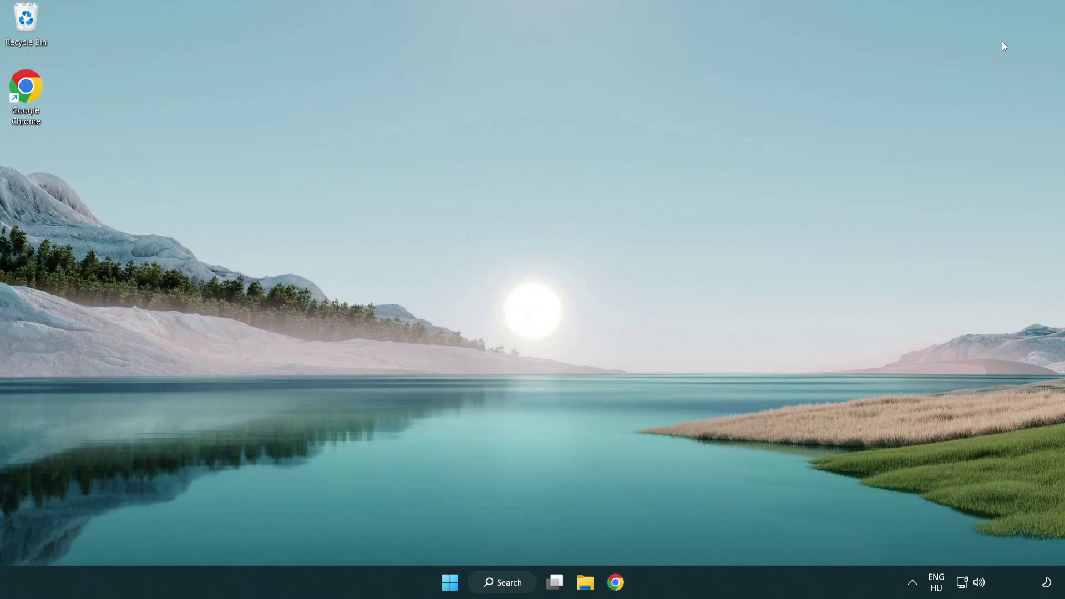
left_click(449, 588)
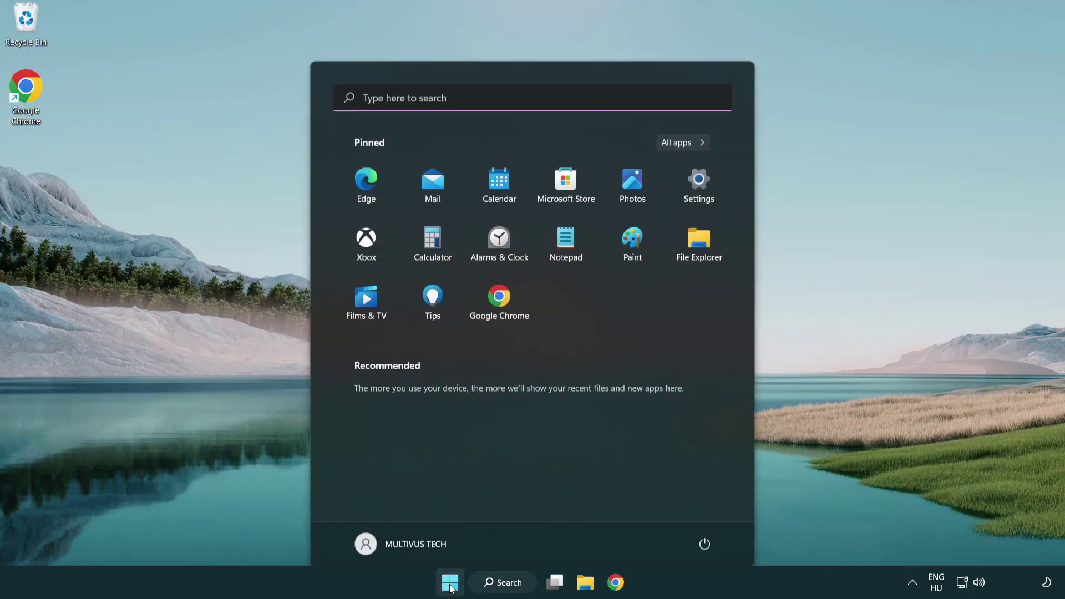
left_click(710, 531)
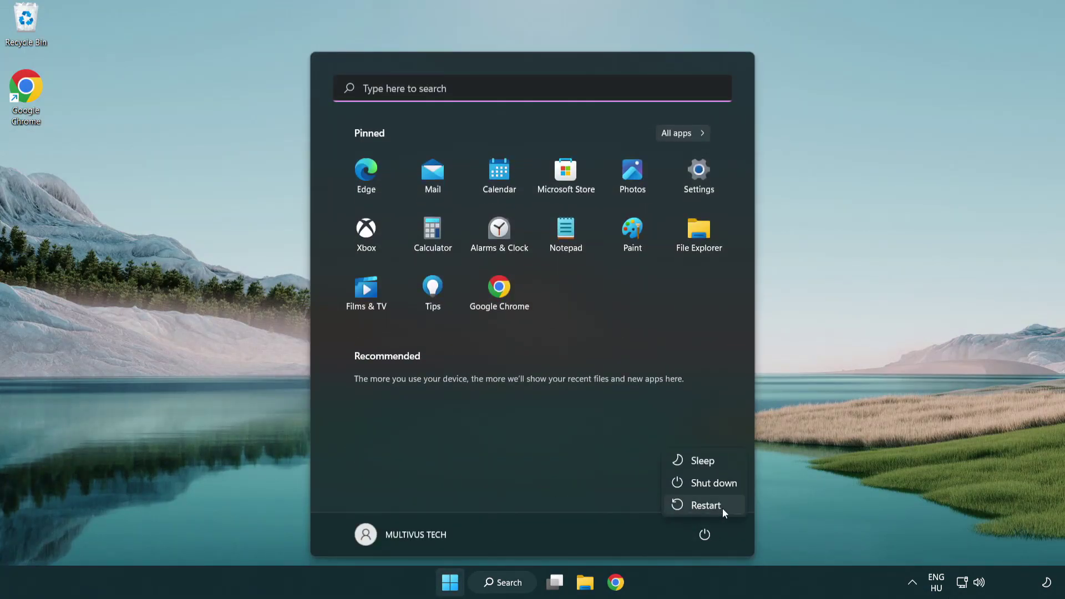